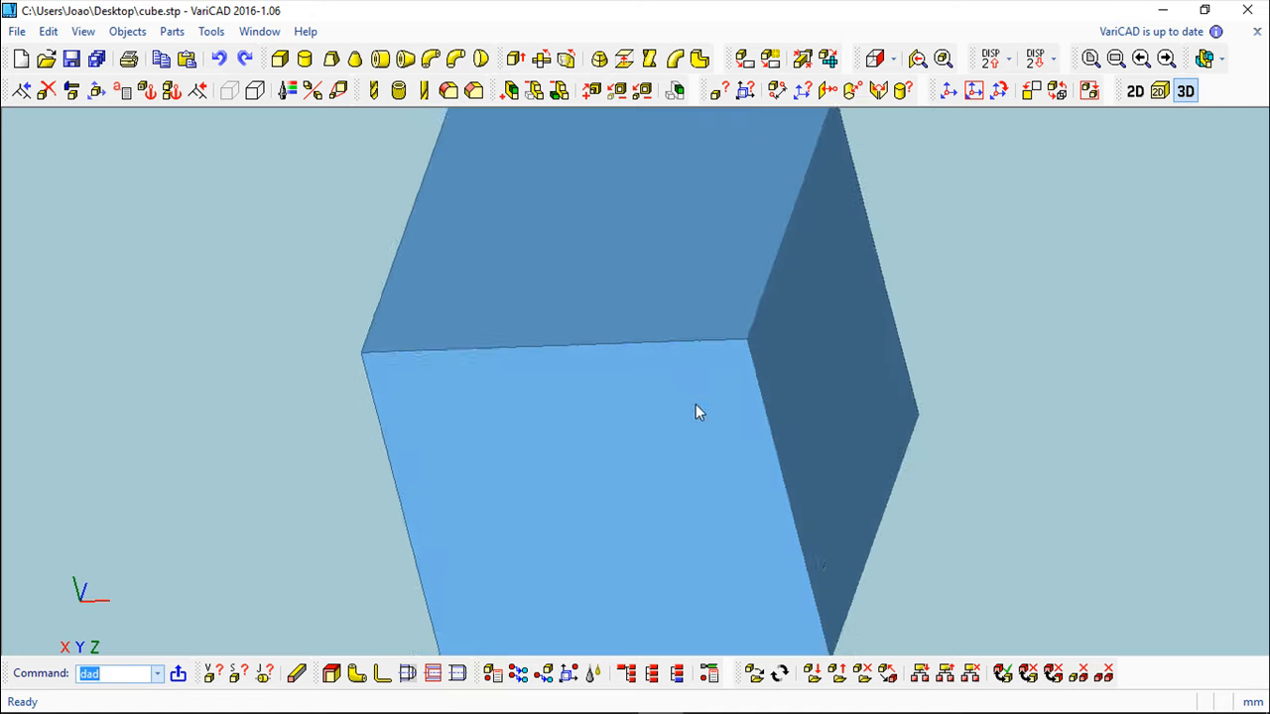
Reverse the normals of only the cube's front-right side face with Reverse Normals at Selected Patches
{"action": "middle_click_drag", "start_coordinate": [555, 405], "coordinate": [533, 298]}
{"action": "middle_click_drag", "start_coordinate": [698, 414], "coordinate": [612, 464]}
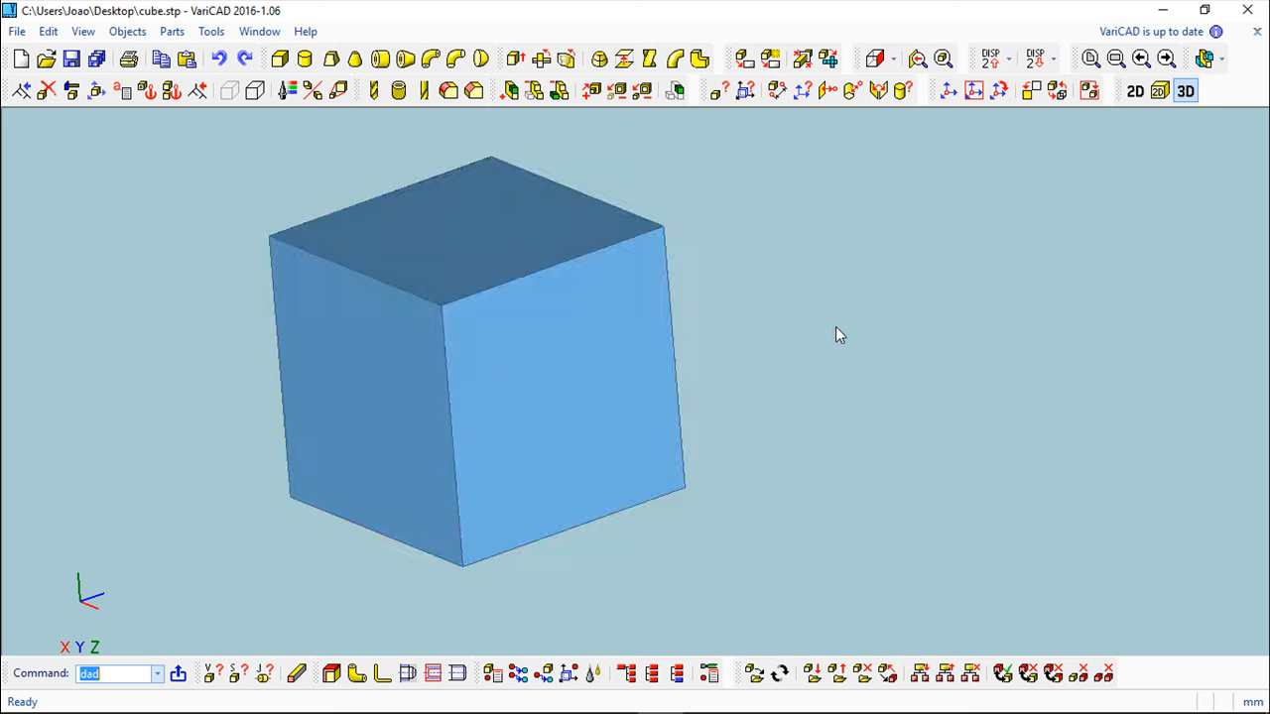
{"action": "left_click", "coordinate": [126, 33]}
{"action": "mouse_move", "coordinate": [168, 305]}
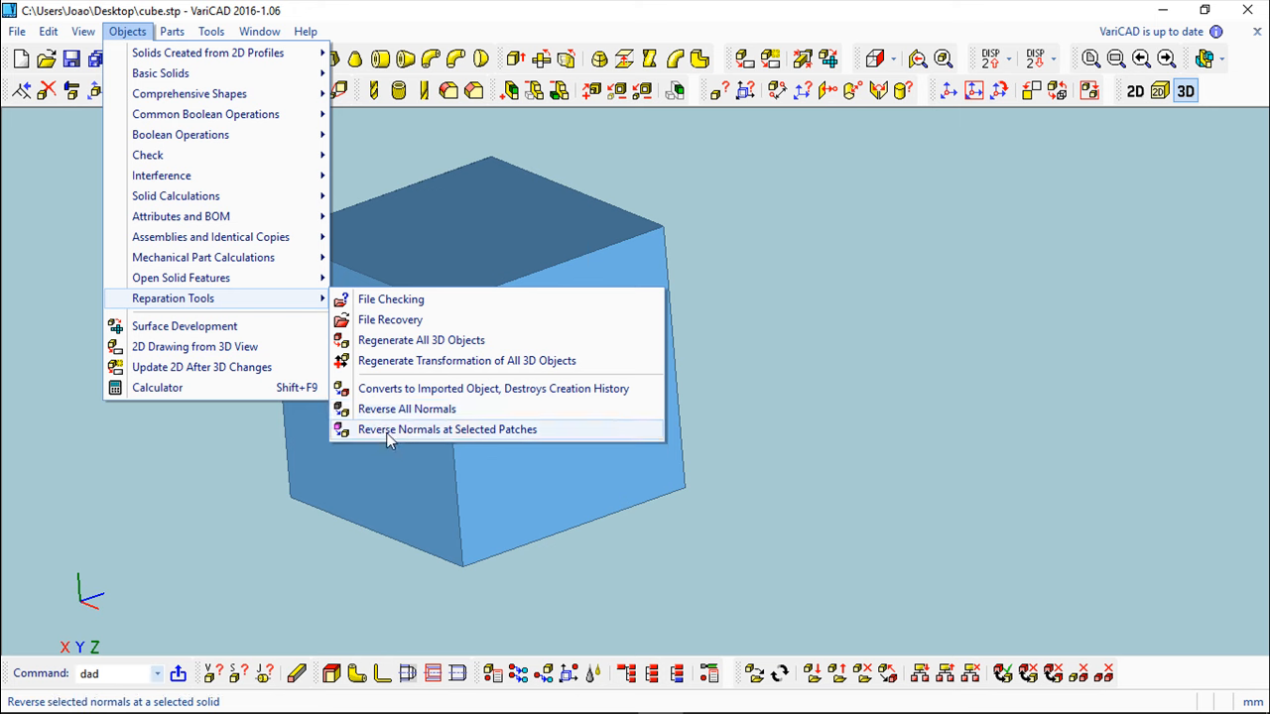
{"action": "left_click", "coordinate": [463, 430]}
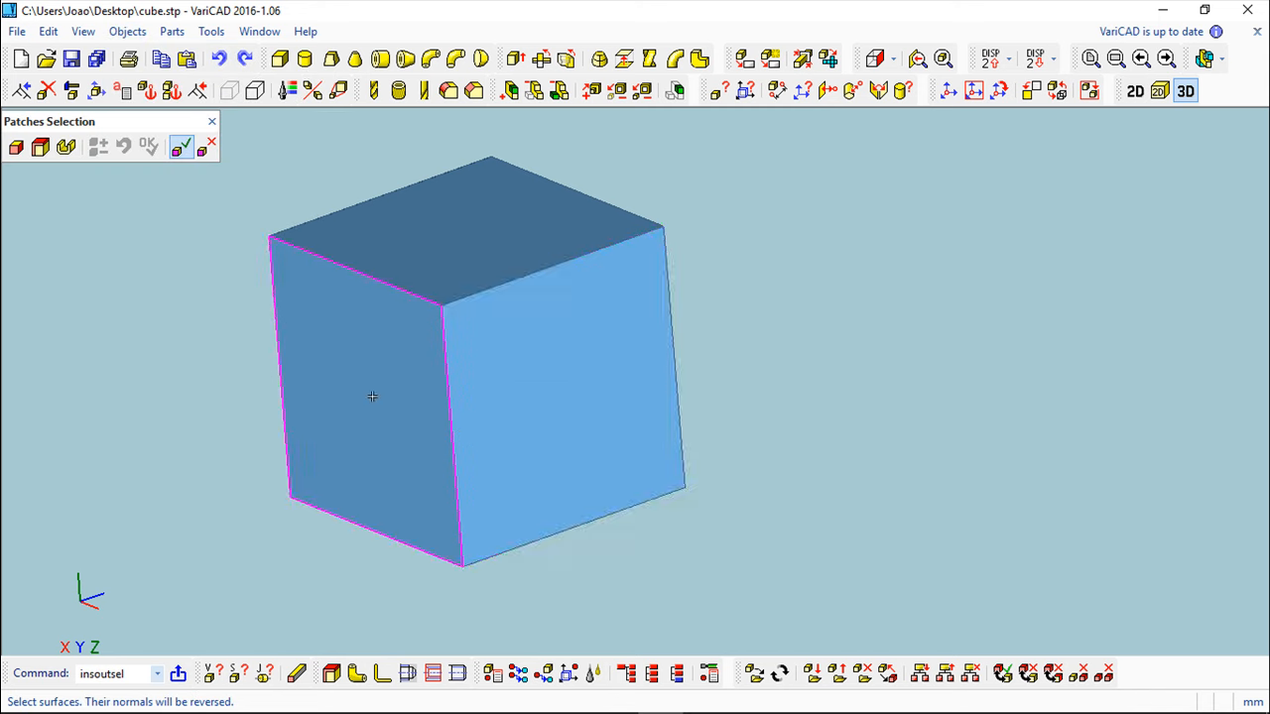
{"action": "left_click", "coordinate": [555, 416]}
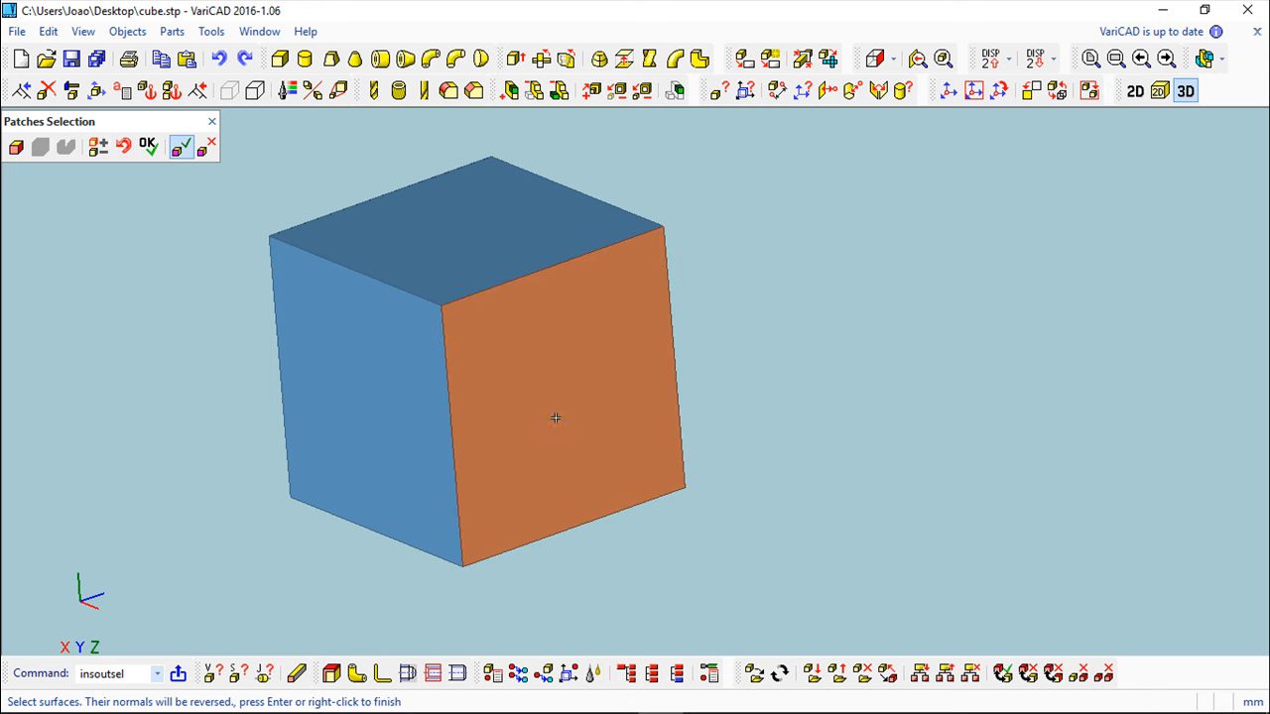
{"action": "left_click", "coordinate": [148, 146]}
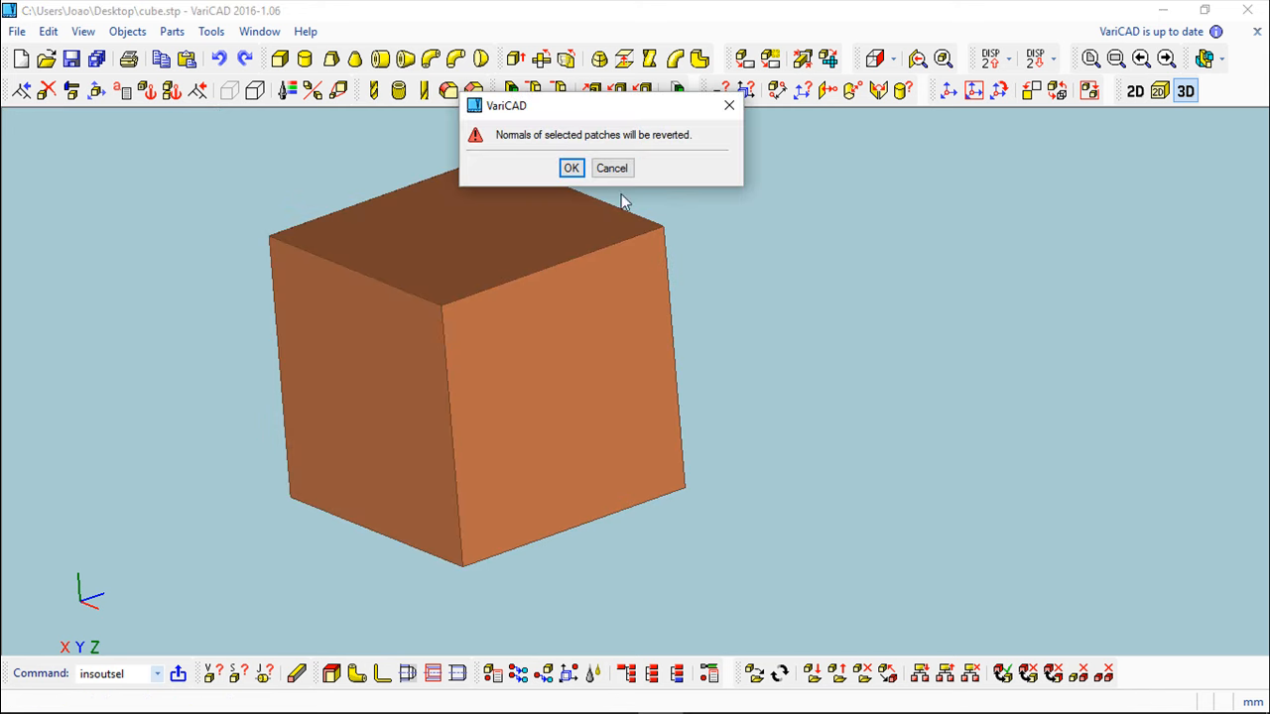
{"action": "left_click", "coordinate": [568, 168]}
{"action": "mouse_move", "coordinate": [773, 417]}
{"action": "middle_mouse_down"}
{"action": "mouse_move", "coordinate": [832, 391]}
{"action": "mouse_move", "coordinate": [965, 425]}
{"action": "mouse_move", "coordinate": [810, 400]}
{"action": "mouse_move", "coordinate": [757, 463]}
{"action": "mouse_move", "coordinate": [588, 404]}
{"action": "middle_mouse_up"}
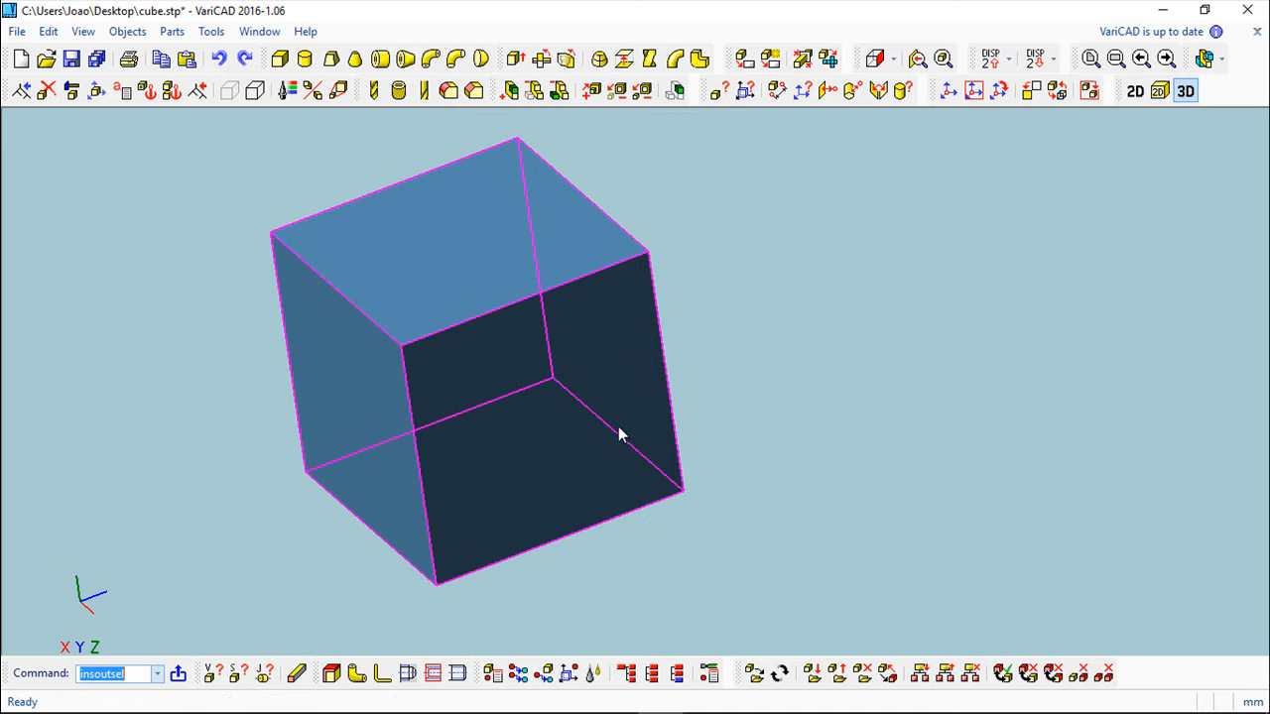
{"action": "middle_click_drag", "start_coordinate": [515, 434], "coordinate": [808, 352]}
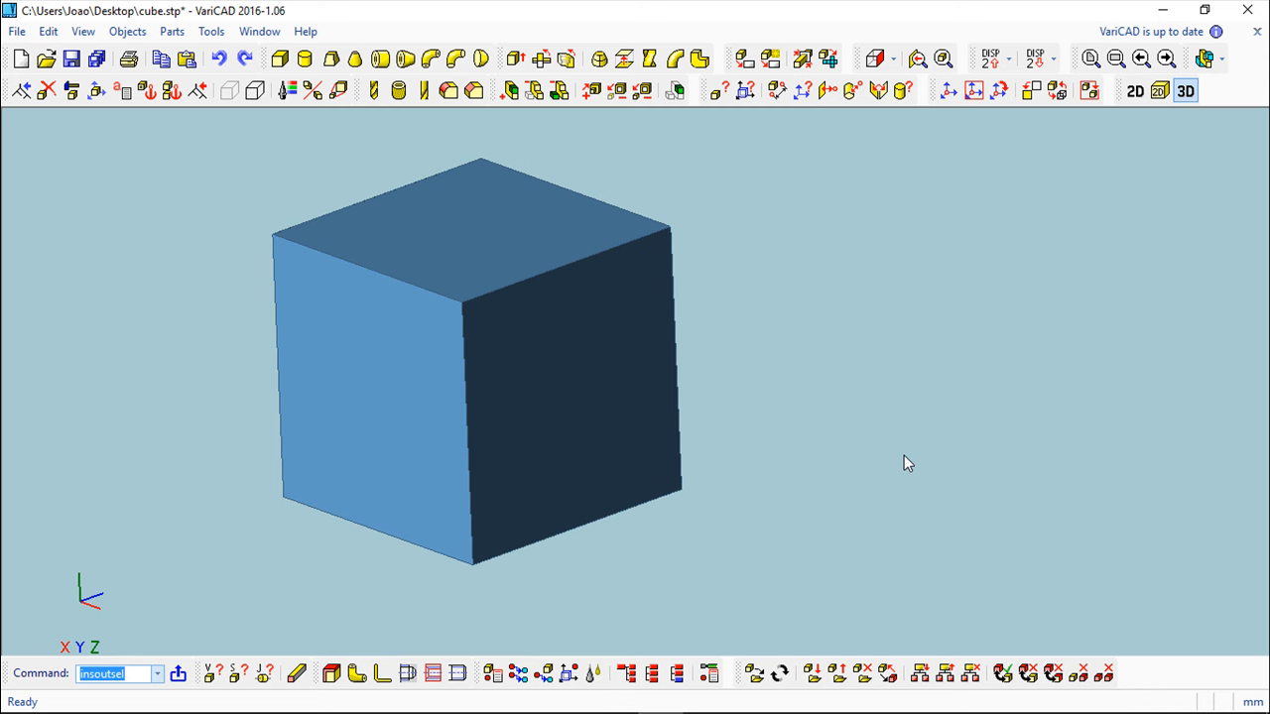
Reverse all normals of the cube so that the whole solid is turned inside out
{"action": "left_click", "coordinate": [127, 32]}
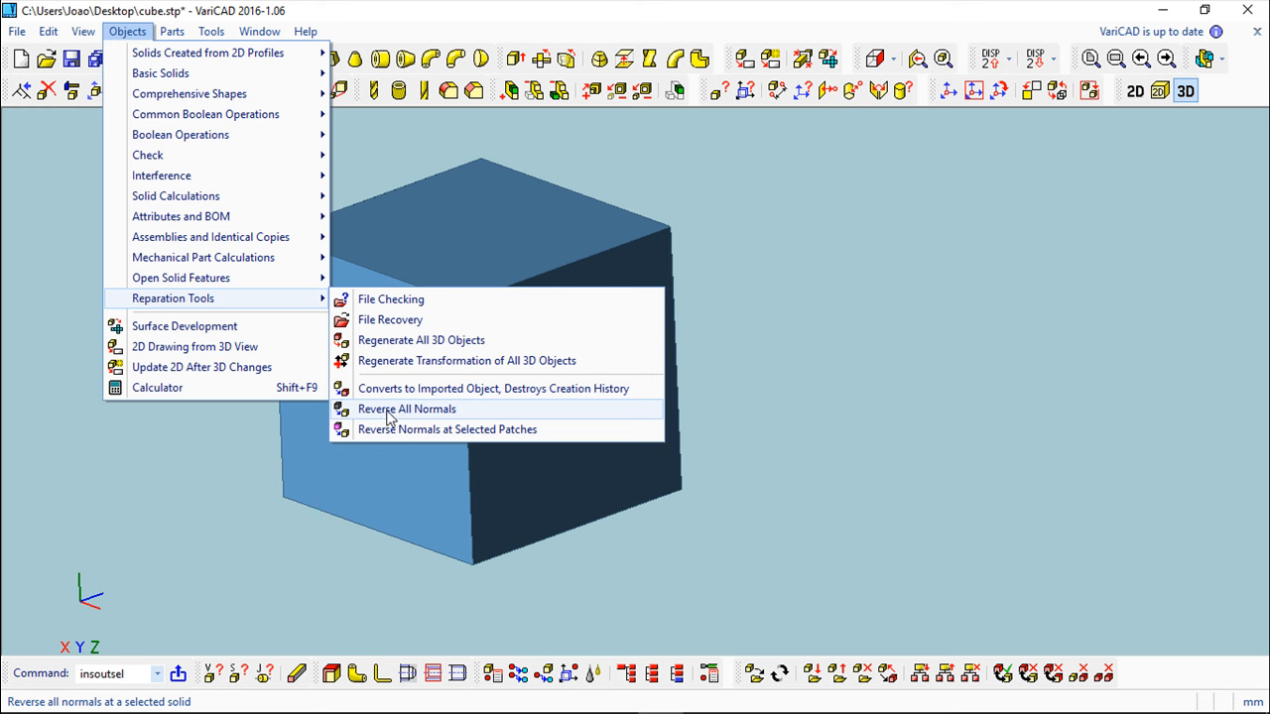
{"action": "left_click", "coordinate": [390, 417]}
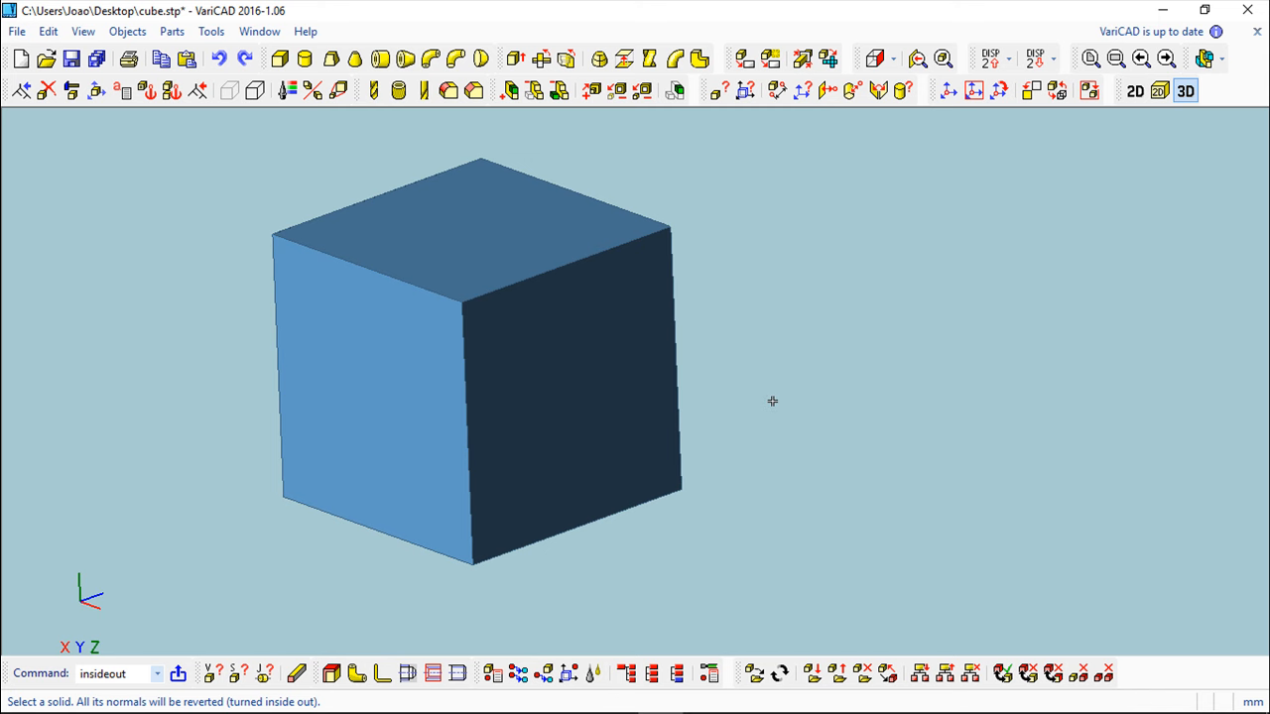
{"action": "left_click", "coordinate": [515, 430]}
{"action": "left_click", "coordinate": [1019, 442]}
{"action": "mouse_move", "coordinate": [898, 456]}
{"action": "middle_mouse_down"}
{"action": "mouse_move", "coordinate": [921, 512]}
{"action": "mouse_move", "coordinate": [959, 547]}
{"action": "mouse_move", "coordinate": [886, 461]}
{"action": "middle_mouse_up"}
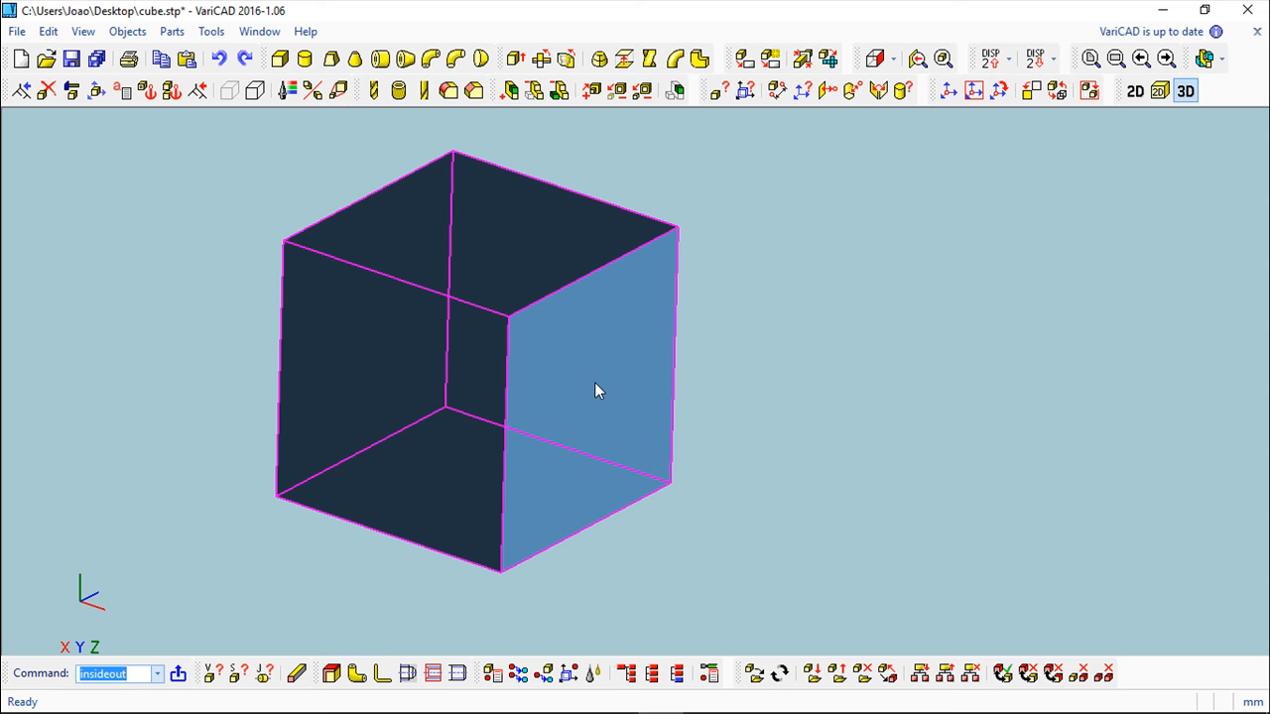
{"action": "left_click", "coordinate": [489, 392]}
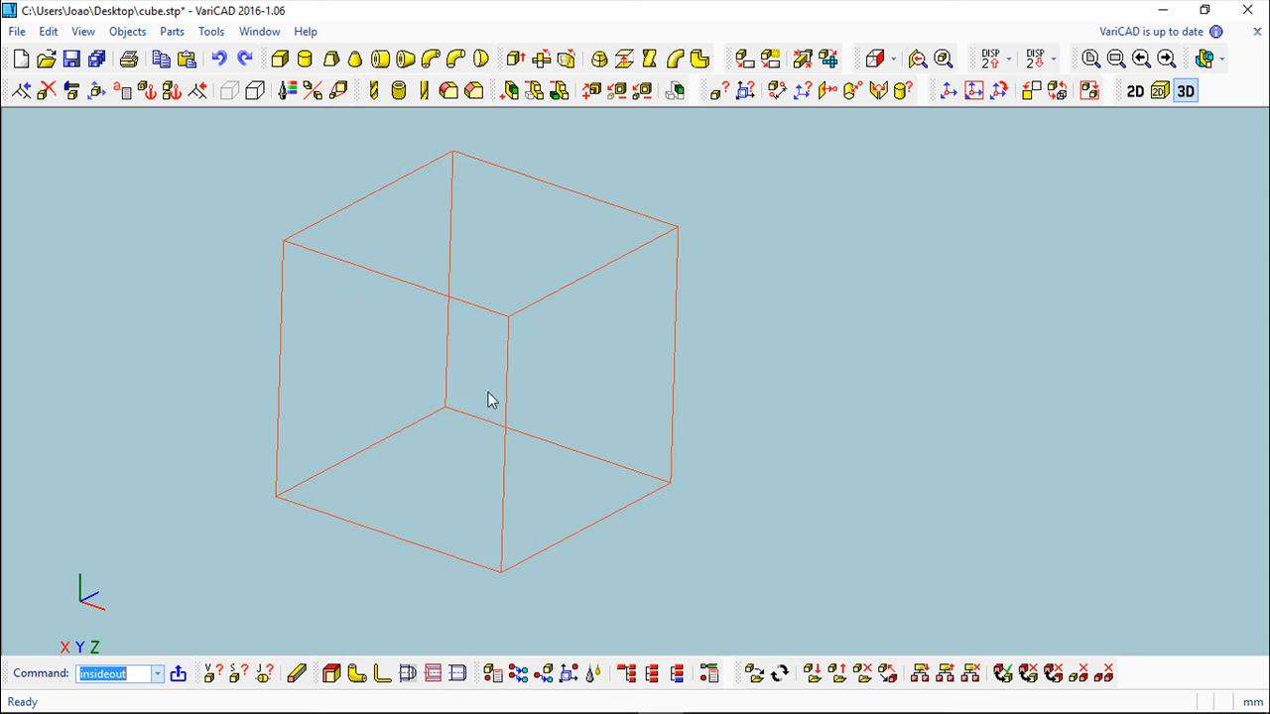
{"action": "right_click", "coordinate": [736, 453]}
{"action": "key", "text": "Escape"}
Reverse the normals of the cube's single light-blue side face as a selected patch
{"action": "middle_click_drag", "start_coordinate": [769, 234], "coordinate": [732, 247]}
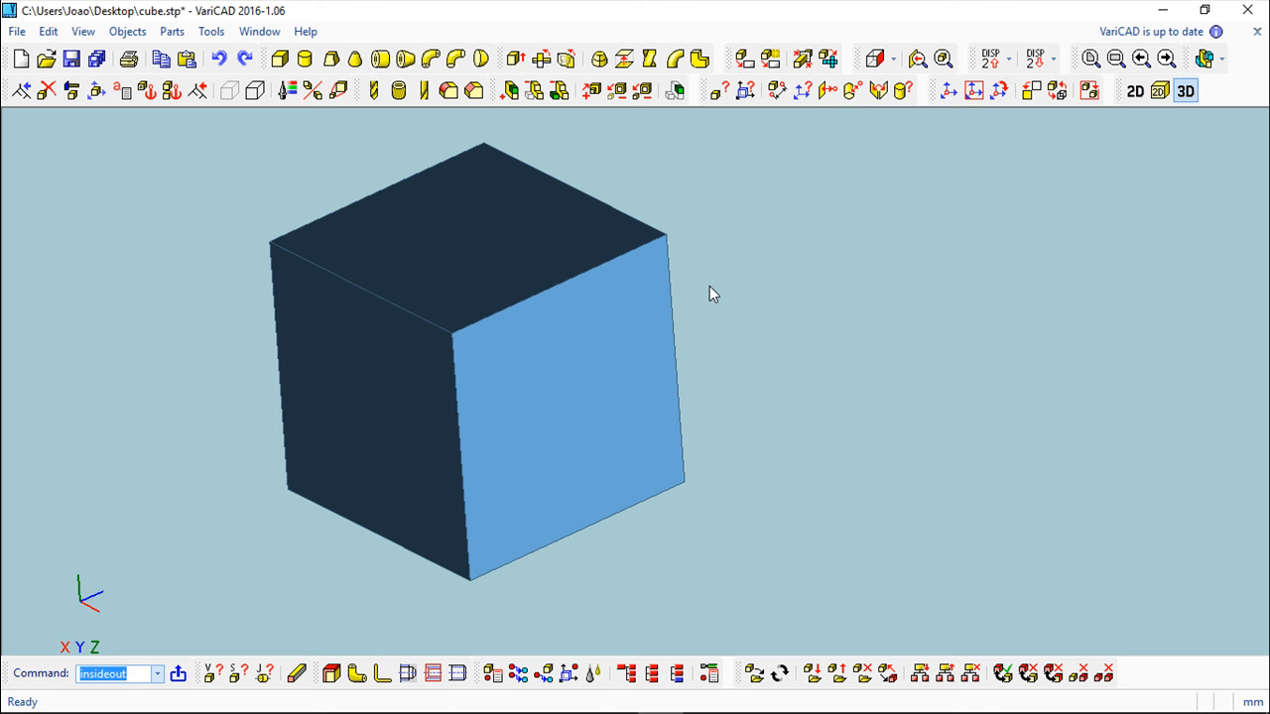
{"action": "left_click", "coordinate": [134, 38]}
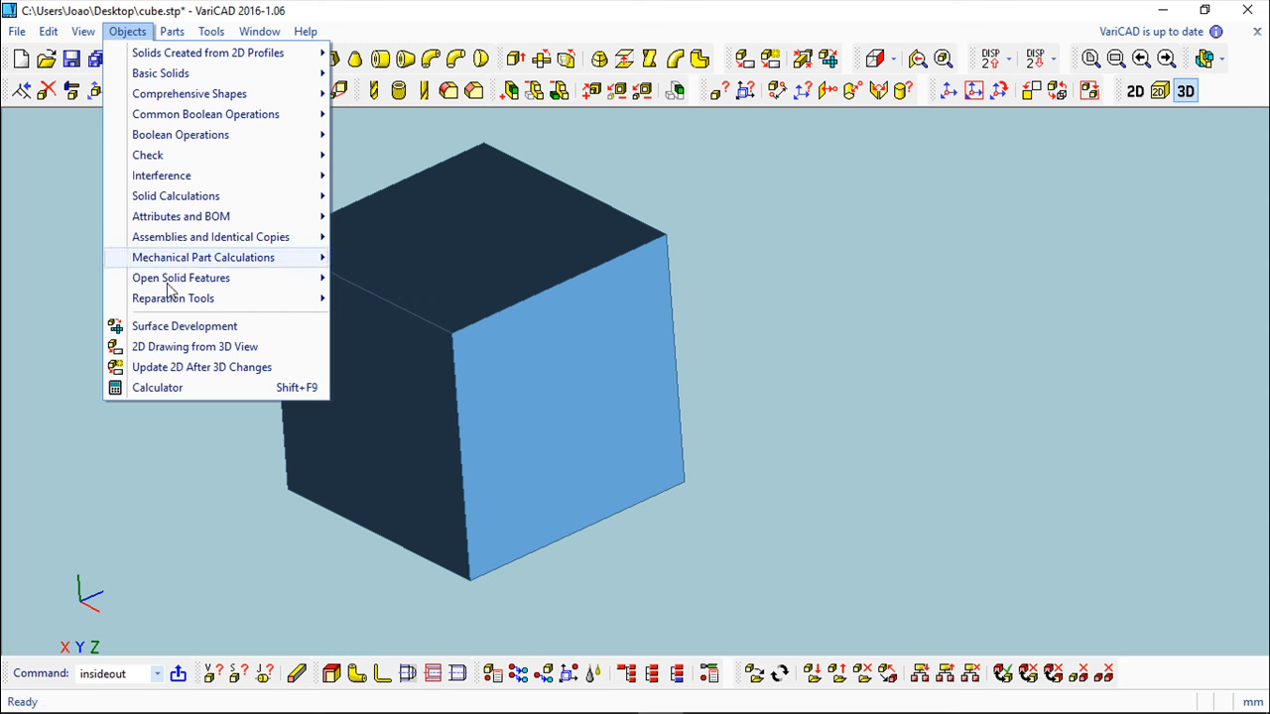
{"action": "mouse_move", "coordinate": [175, 301]}
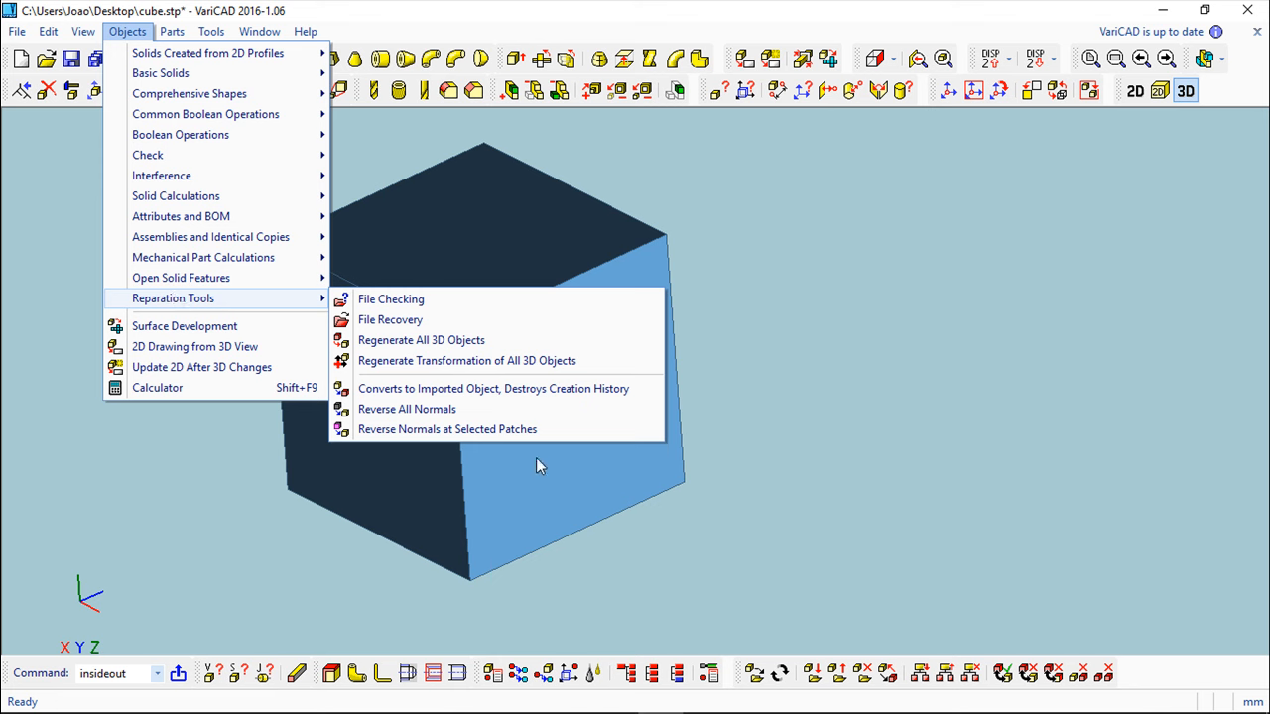
{"action": "left_click", "coordinate": [491, 430]}
{"action": "left_click", "coordinate": [601, 404]}
{"action": "right_click", "coordinate": [797, 361]}
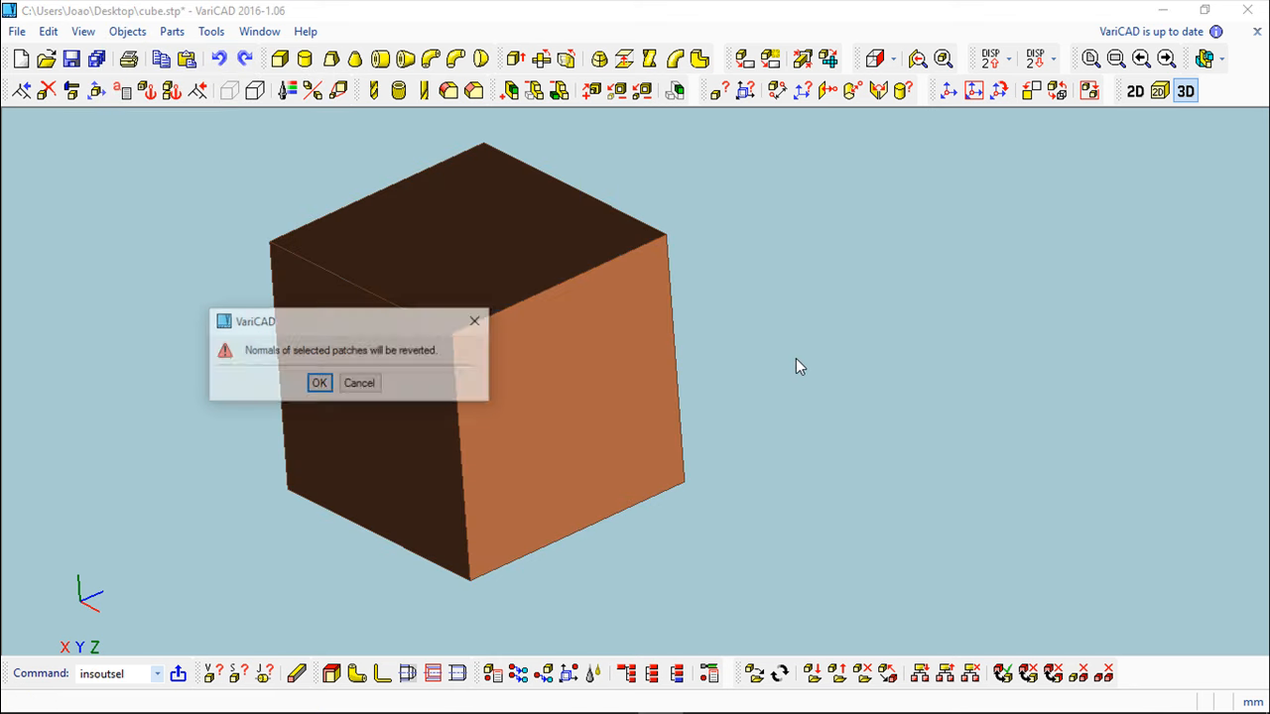
{"action": "left_click", "coordinate": [318, 383]}
{"action": "middle_click_drag", "start_coordinate": [918, 331], "coordinate": [917, 281]}
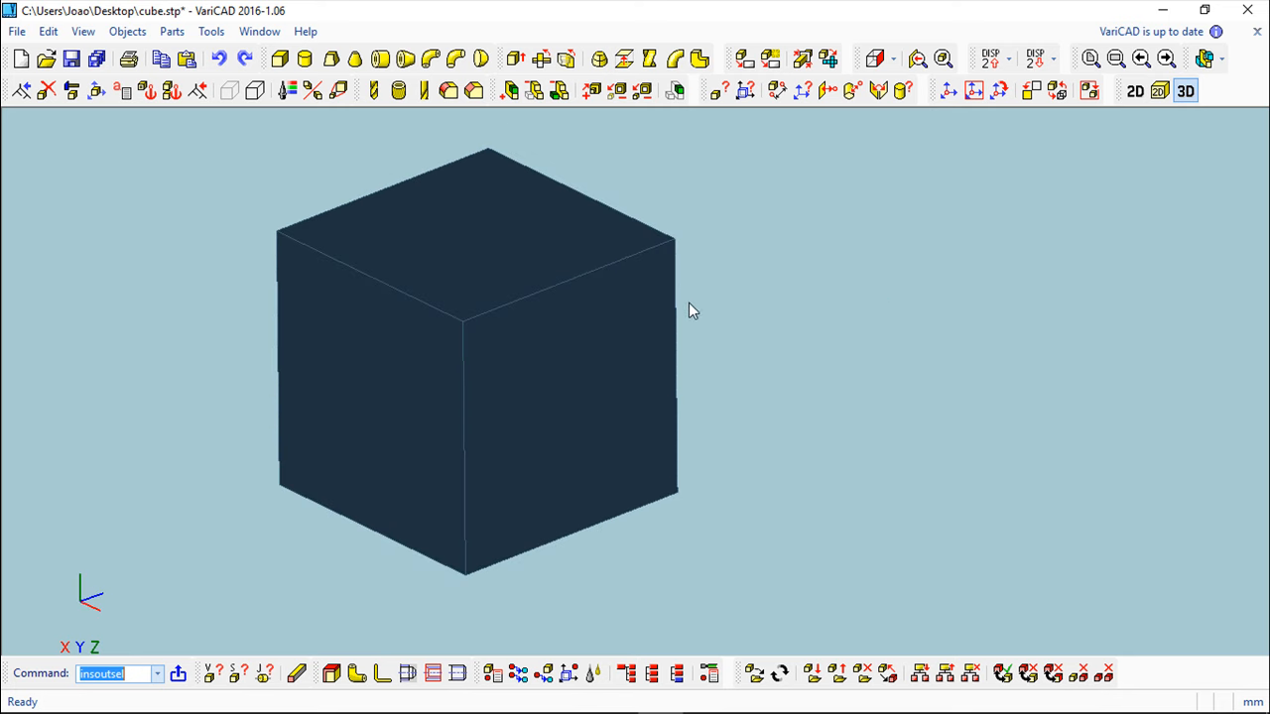
Apply Reverse All Normals to the fully dark cube to turn its faces outward
{"action": "left_click", "coordinate": [127, 34]}
{"action": "mouse_move", "coordinate": [228, 301]}
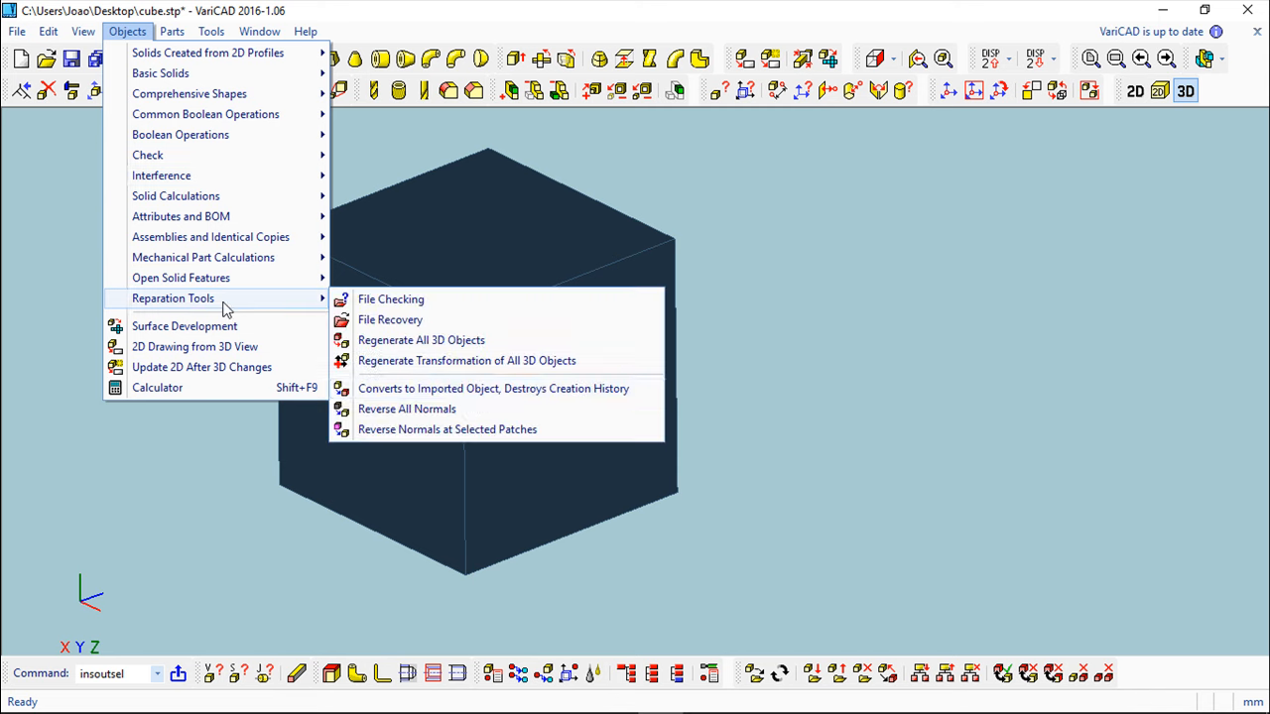
{"action": "left_click", "coordinate": [466, 409]}
{"action": "left_click", "coordinate": [525, 380]}
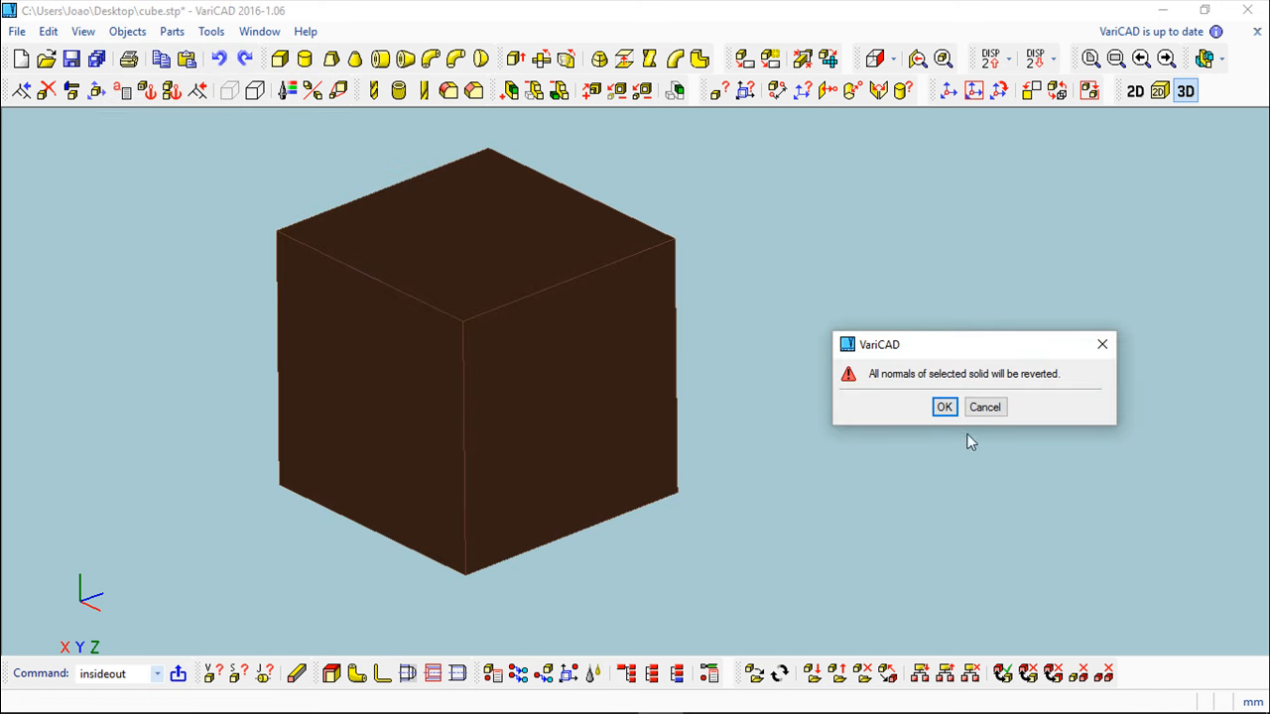
{"action": "left_click", "coordinate": [944, 406]}
{"action": "middle_click_drag", "start_coordinate": [802, 336], "coordinate": [828, 258]}
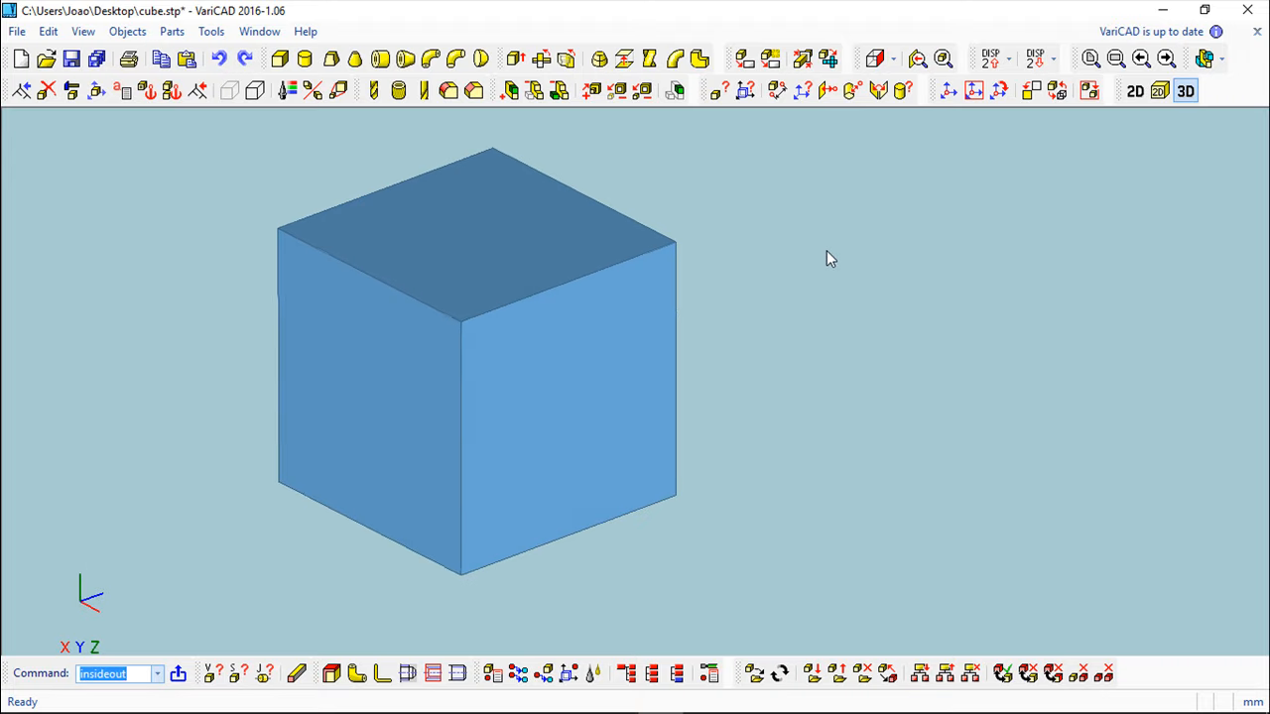
{"action": "left_click", "coordinate": [124, 32]}
{"action": "mouse_move", "coordinate": [193, 306]}
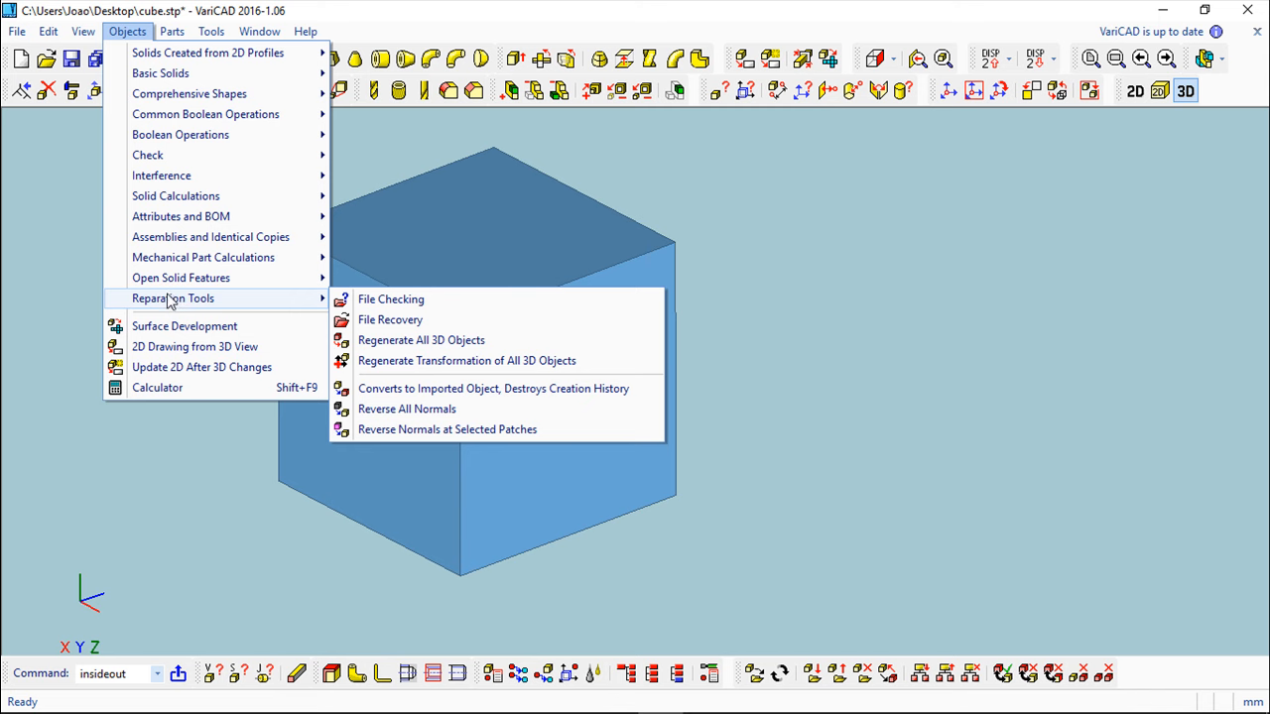
{"action": "left_click", "coordinate": [316, 5]}
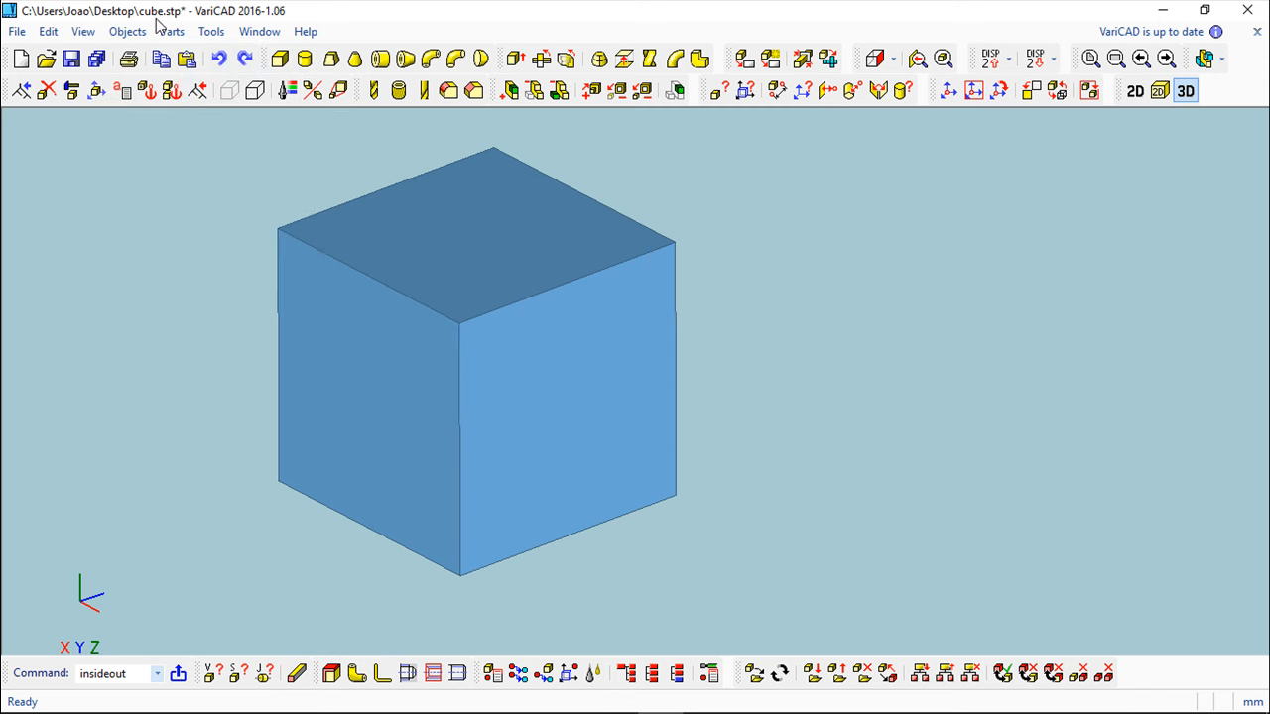
Convert the cube to an object with missing patches by removing its front-right side face
{"action": "left_click", "coordinate": [127, 31]}
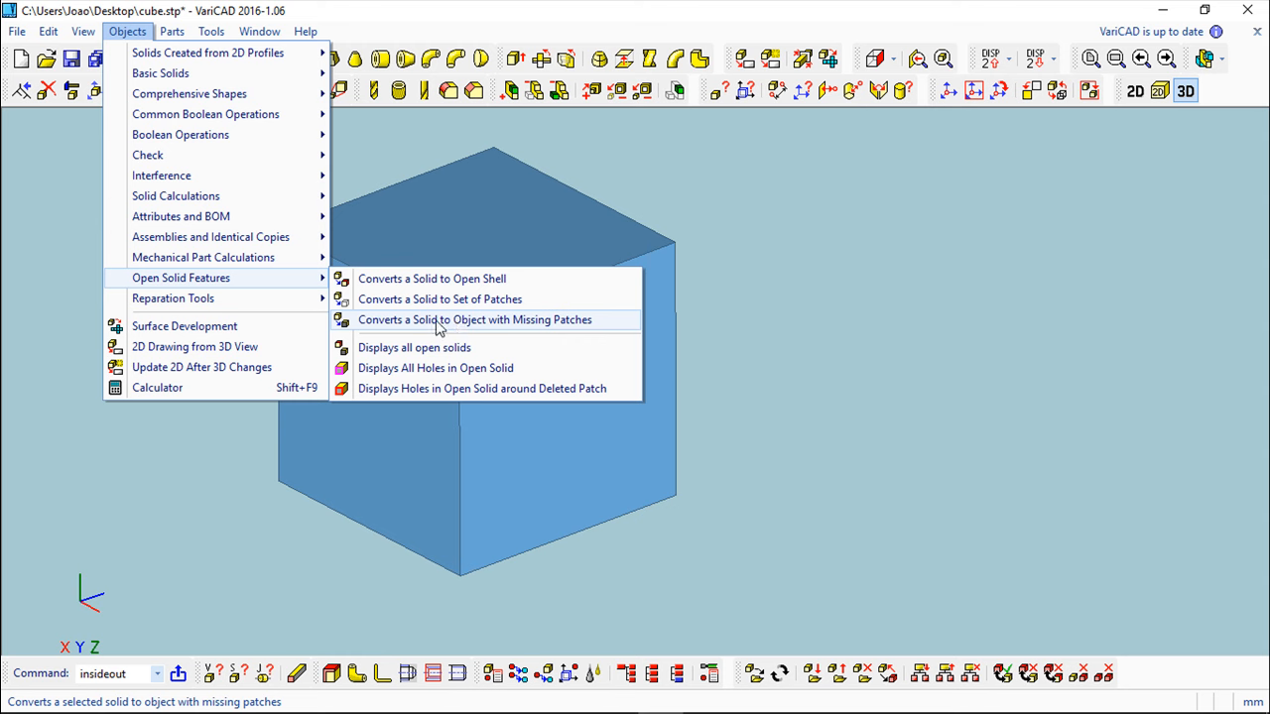
{"action": "left_click", "coordinate": [423, 330]}
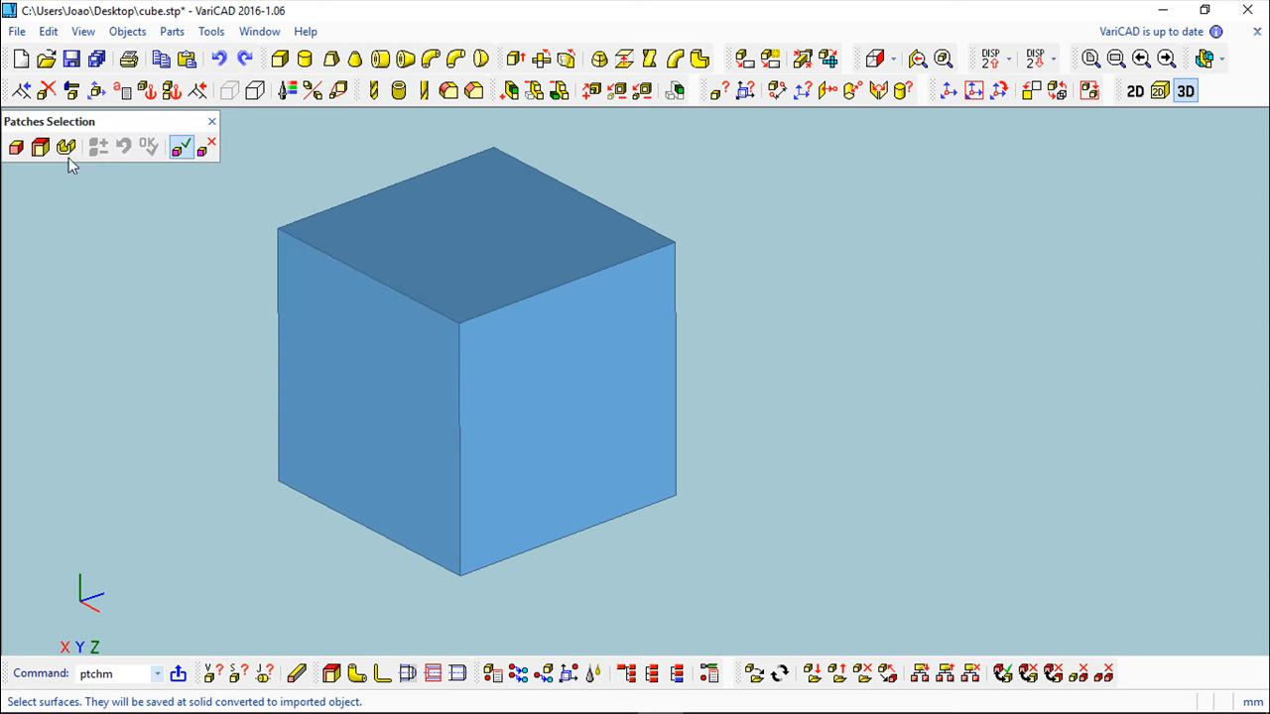
{"action": "left_click", "coordinate": [662, 415]}
{"action": "right_click", "coordinate": [819, 371]}
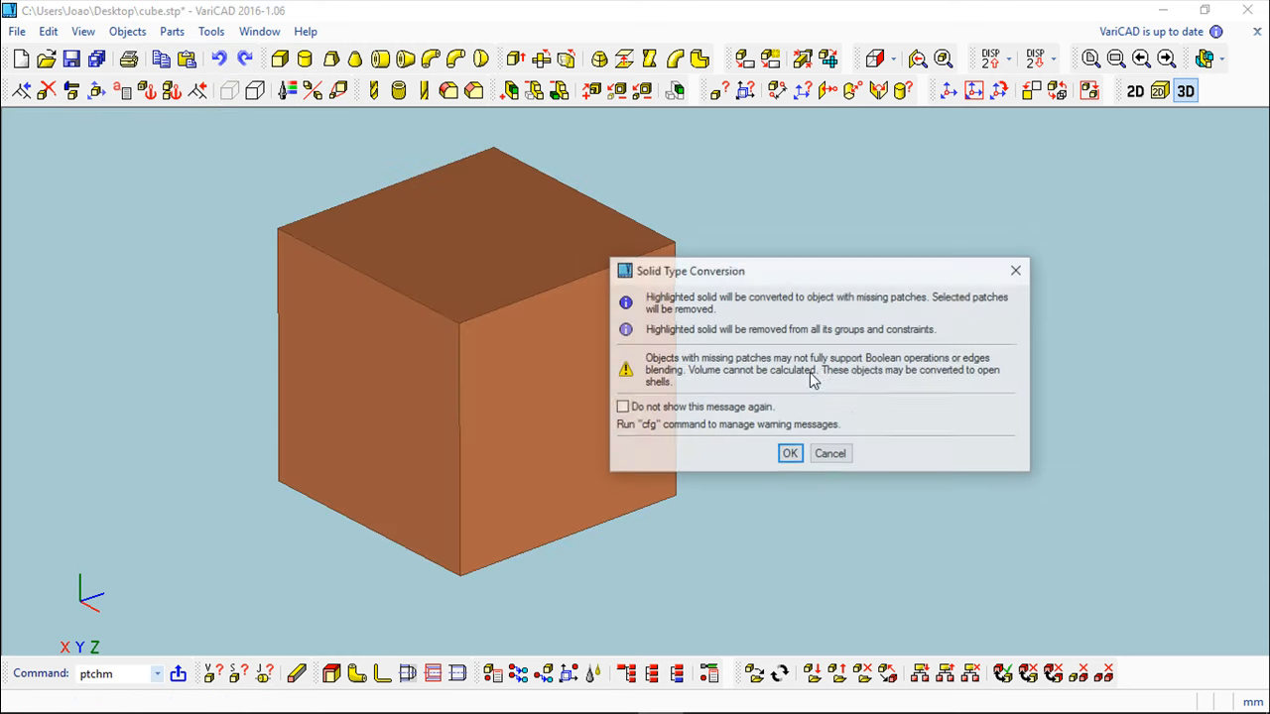
{"action": "left_click", "coordinate": [790, 455]}
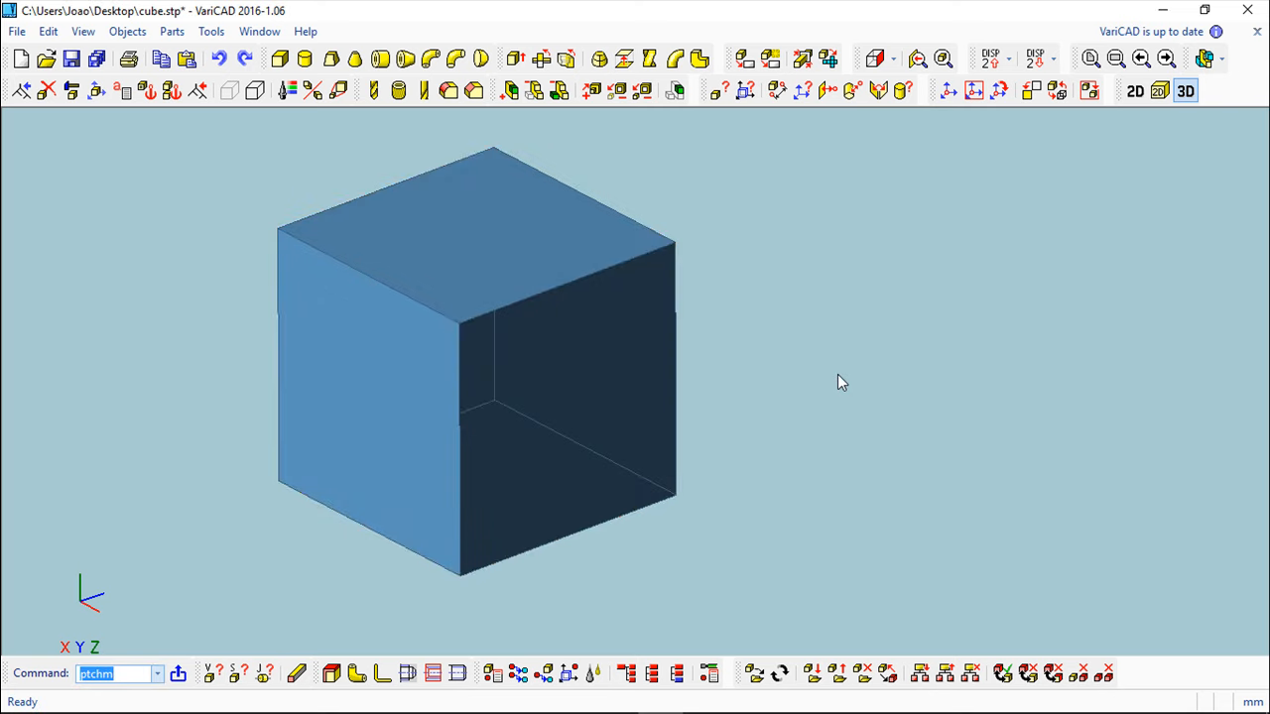
{"action": "middle_click_drag", "start_coordinate": [863, 367], "coordinate": [767, 398]}
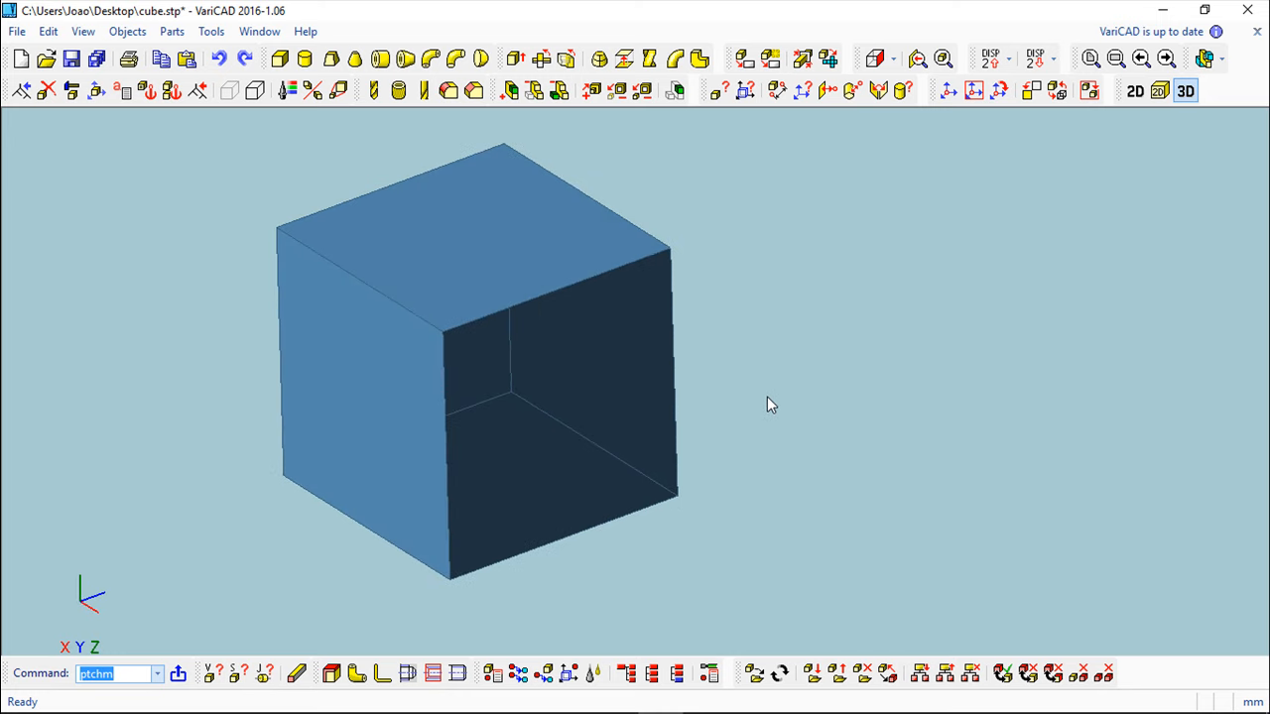
Display all open solids in the model and highlight those with missing patches
{"action": "left_click", "coordinate": [127, 31]}
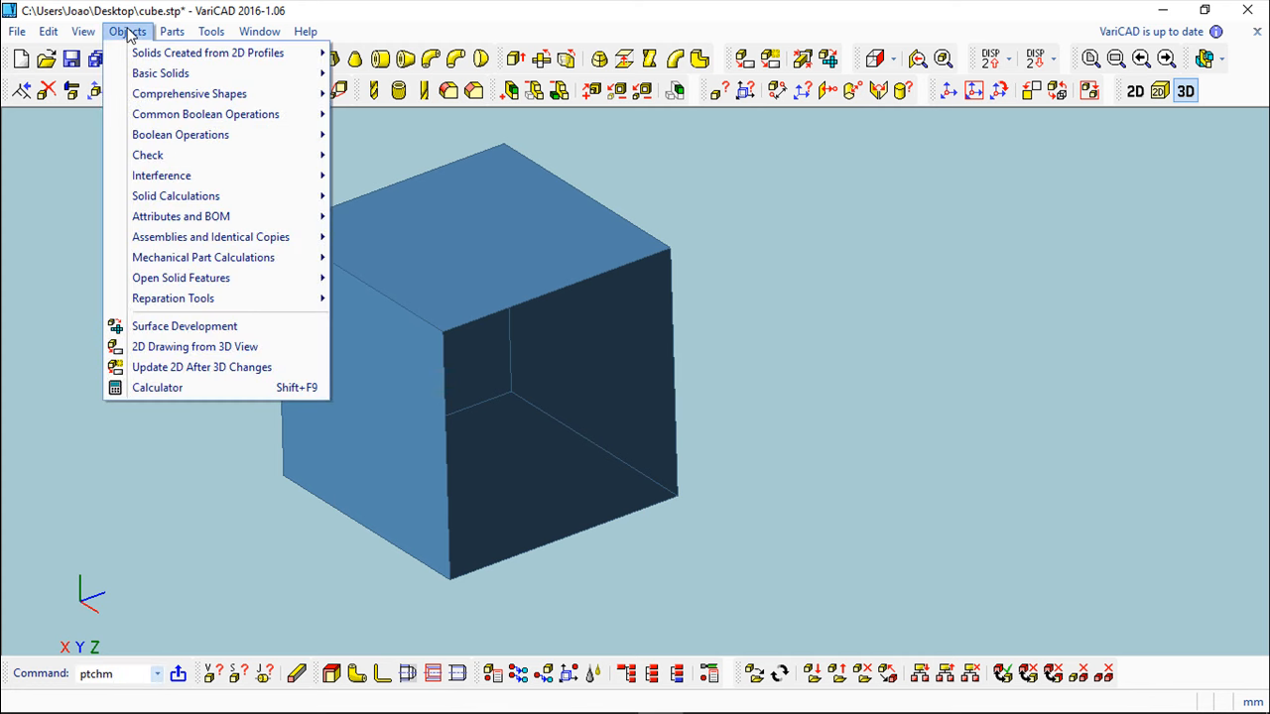
{"action": "mouse_move", "coordinate": [204, 280]}
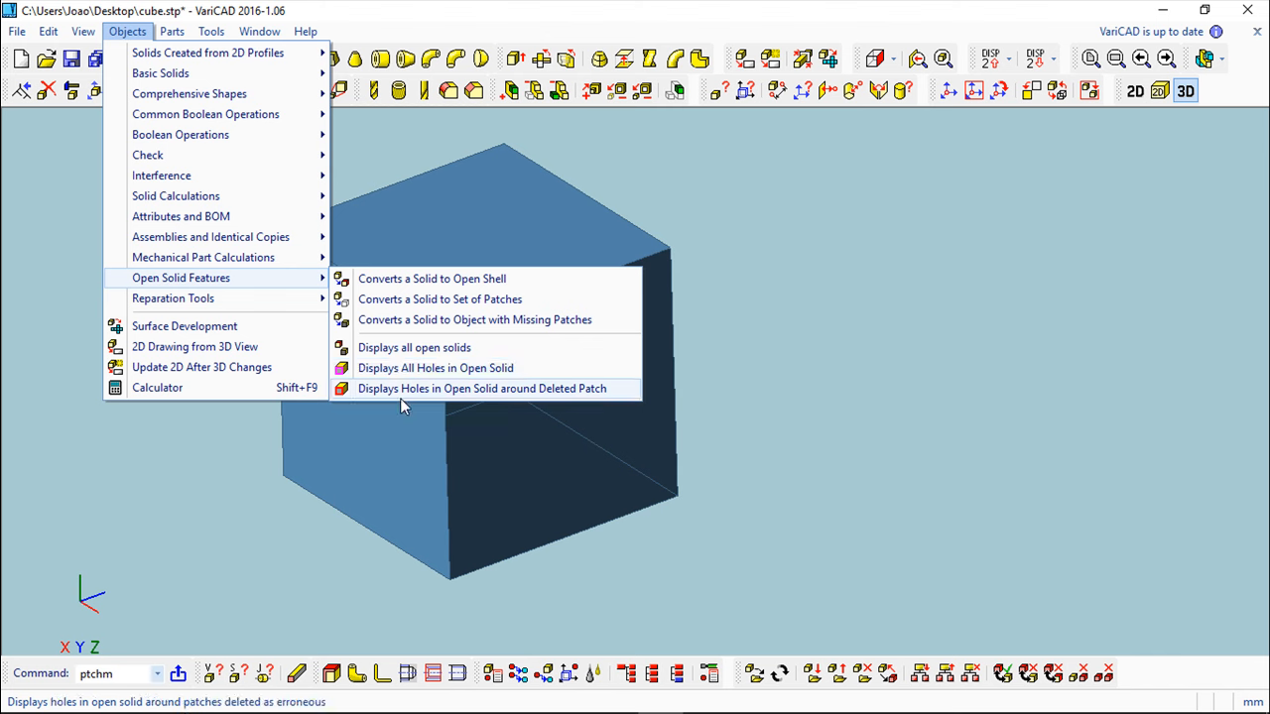
{"action": "left_click", "coordinate": [365, 349]}
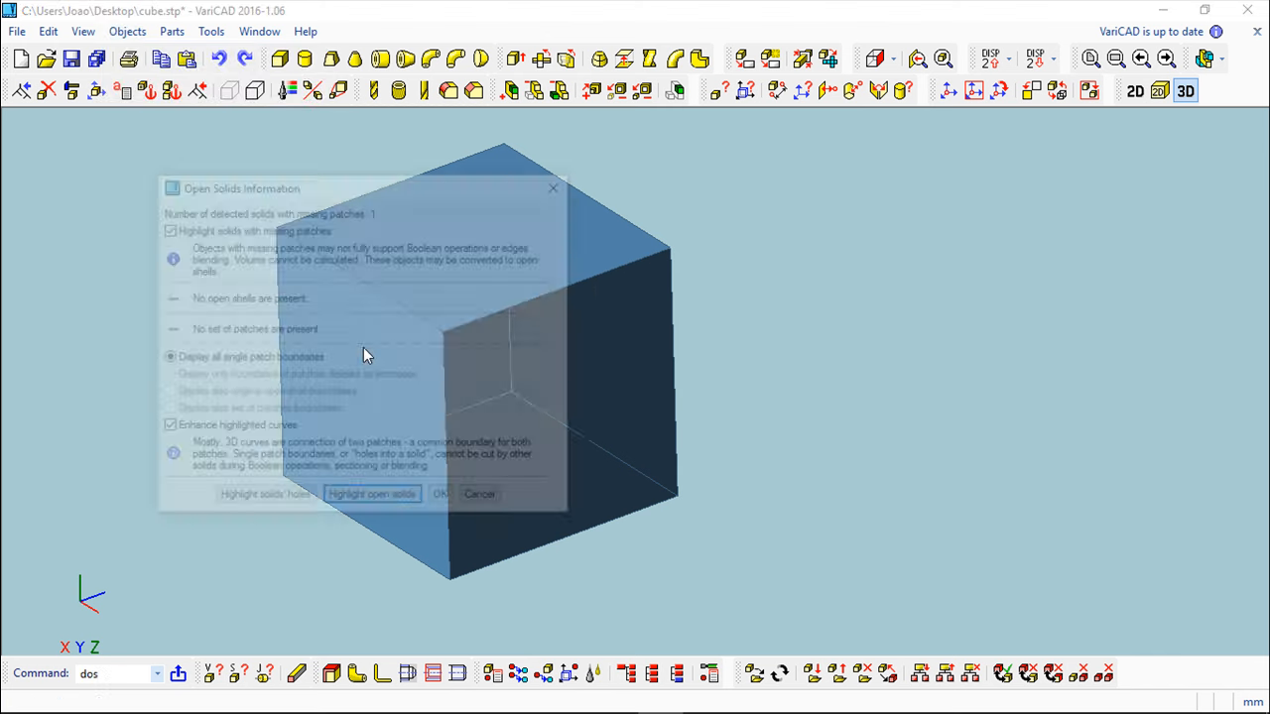
{"action": "left_click", "coordinate": [372, 501]}
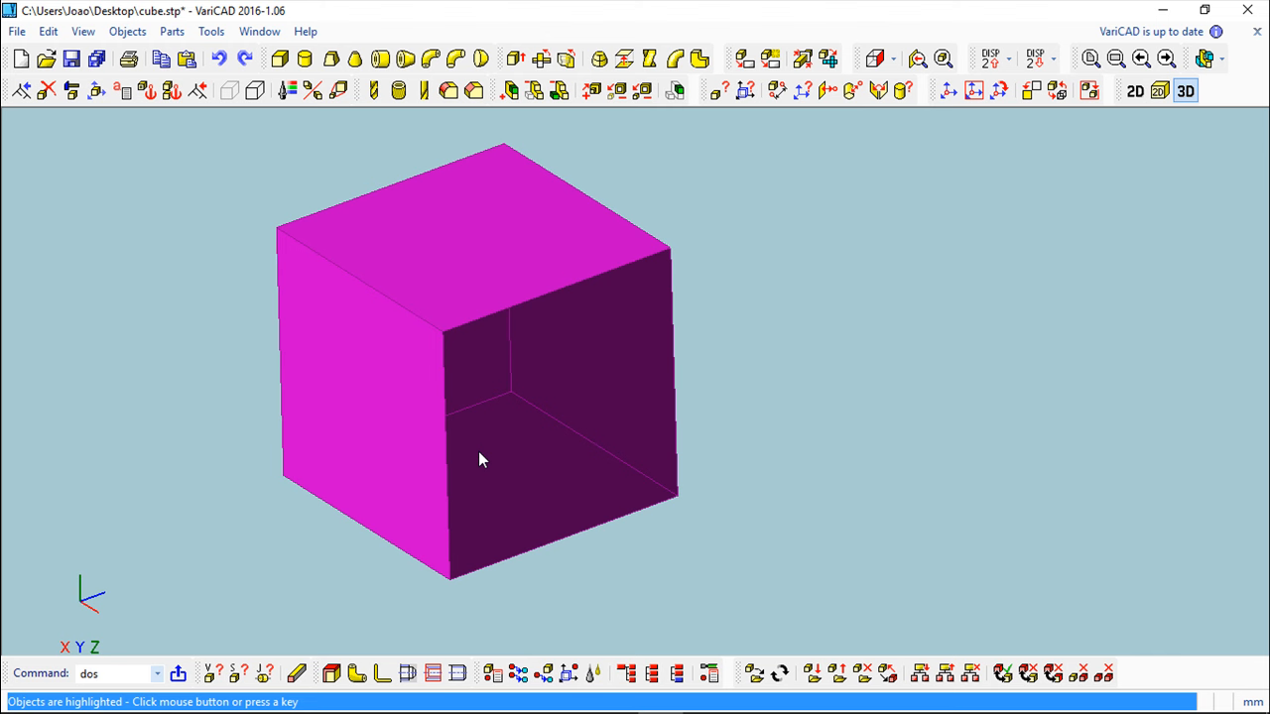
{"action": "left_click", "coordinate": [575, 363]}
Display all holes in the open cube, highlighting the boundary of its missing face
{"action": "left_click", "coordinate": [125, 32]}
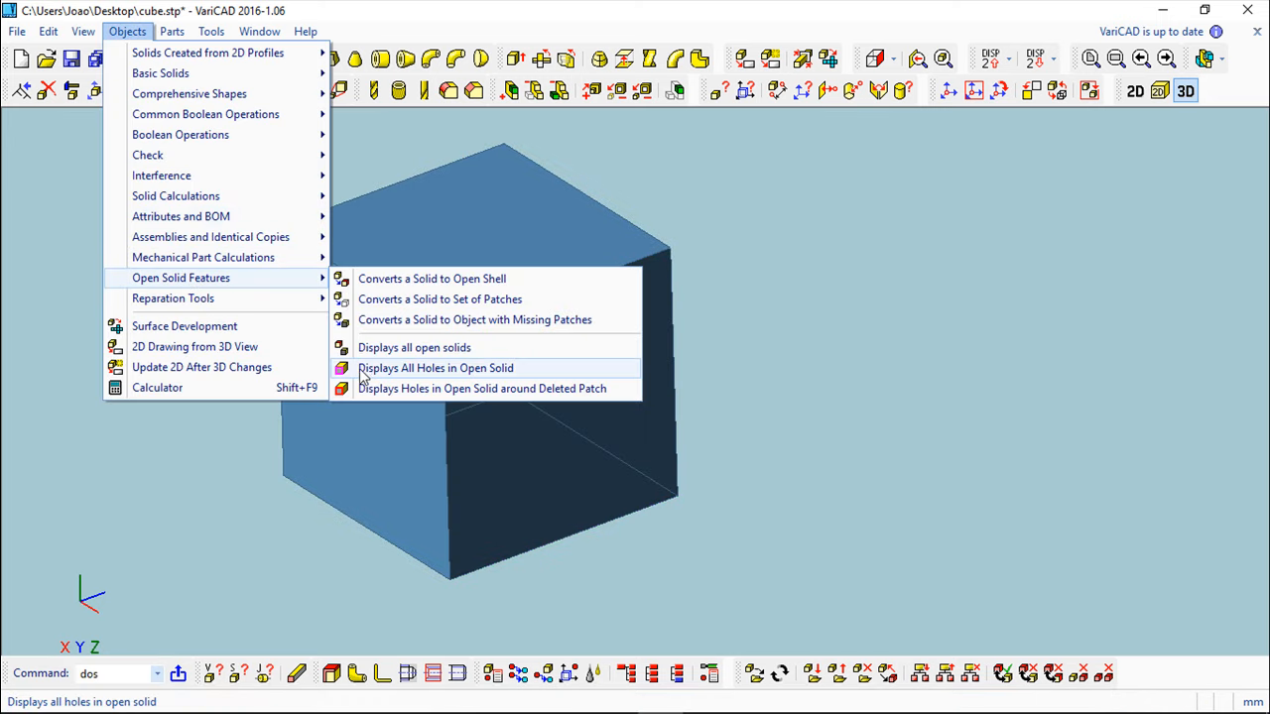
{"action": "left_click", "coordinate": [459, 372]}
{"action": "left_click", "coordinate": [384, 257]}
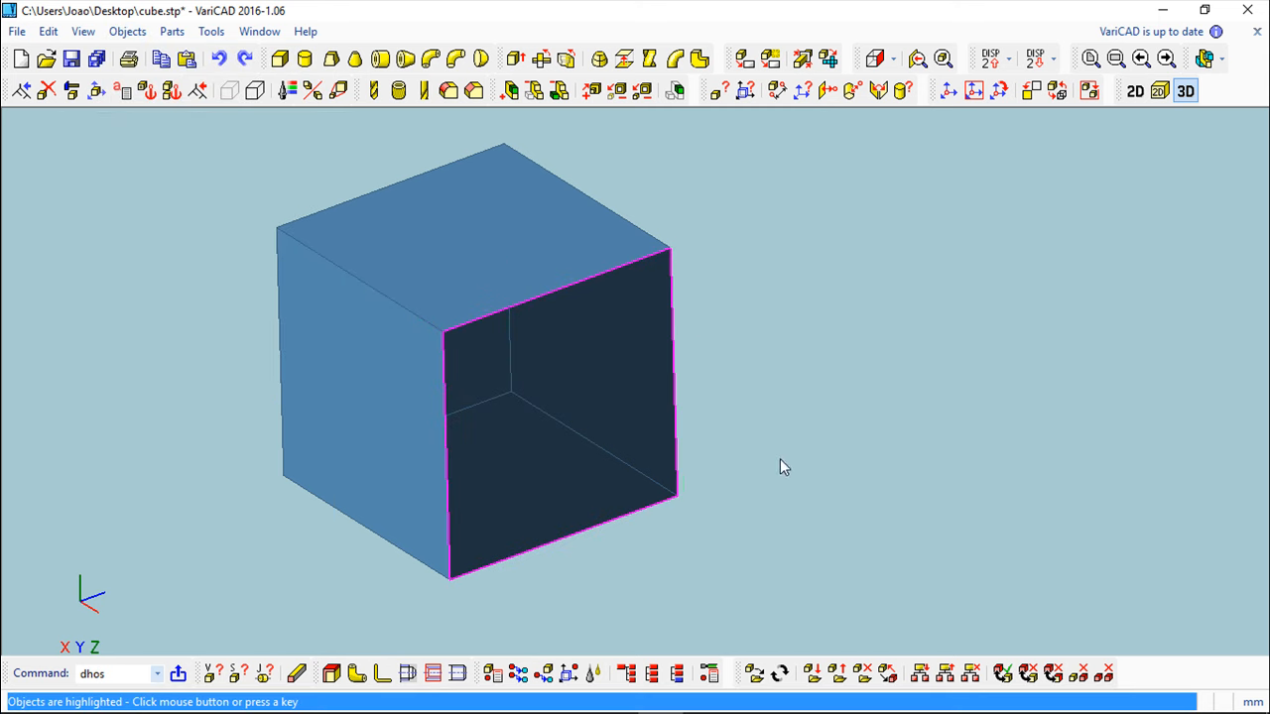
{"action": "left_click", "coordinate": [497, 468]}
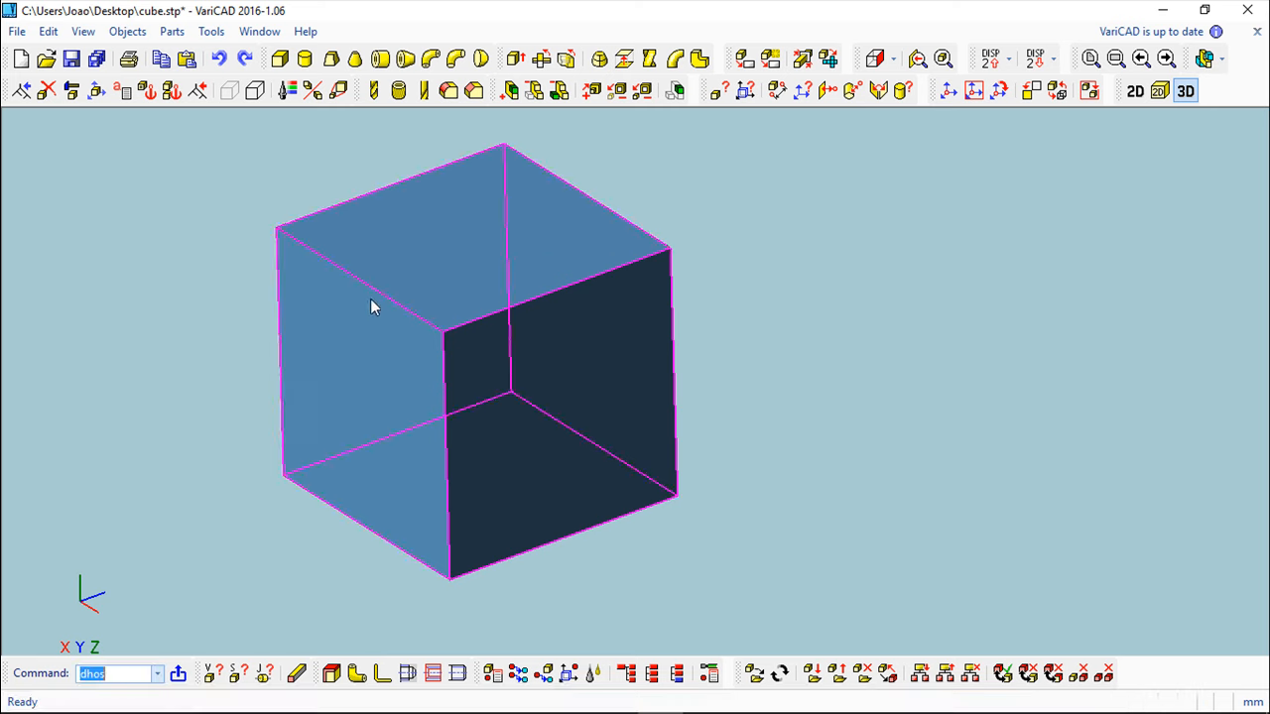
Display the holes around deleted erroneous patches in the open cube
{"action": "left_click", "coordinate": [126, 31]}
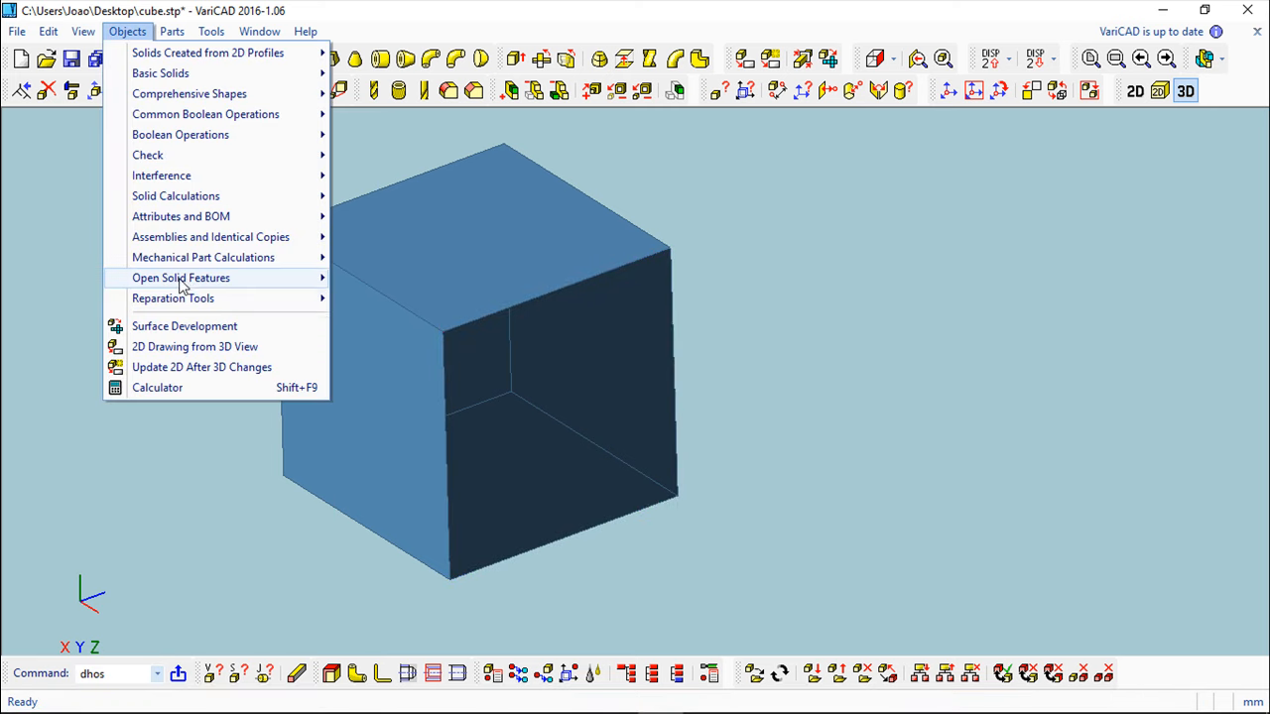
{"action": "mouse_move", "coordinate": [182, 279]}
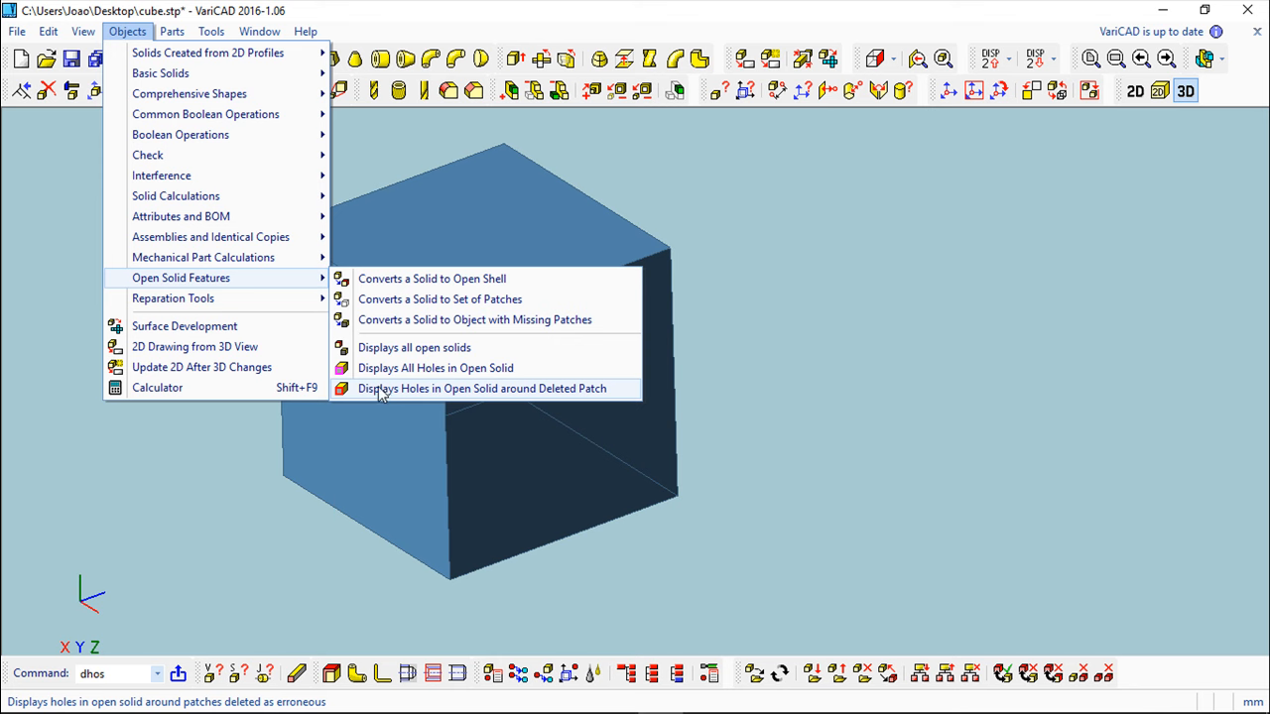
{"action": "left_click", "coordinate": [570, 391]}
{"action": "left_click", "coordinate": [400, 256]}
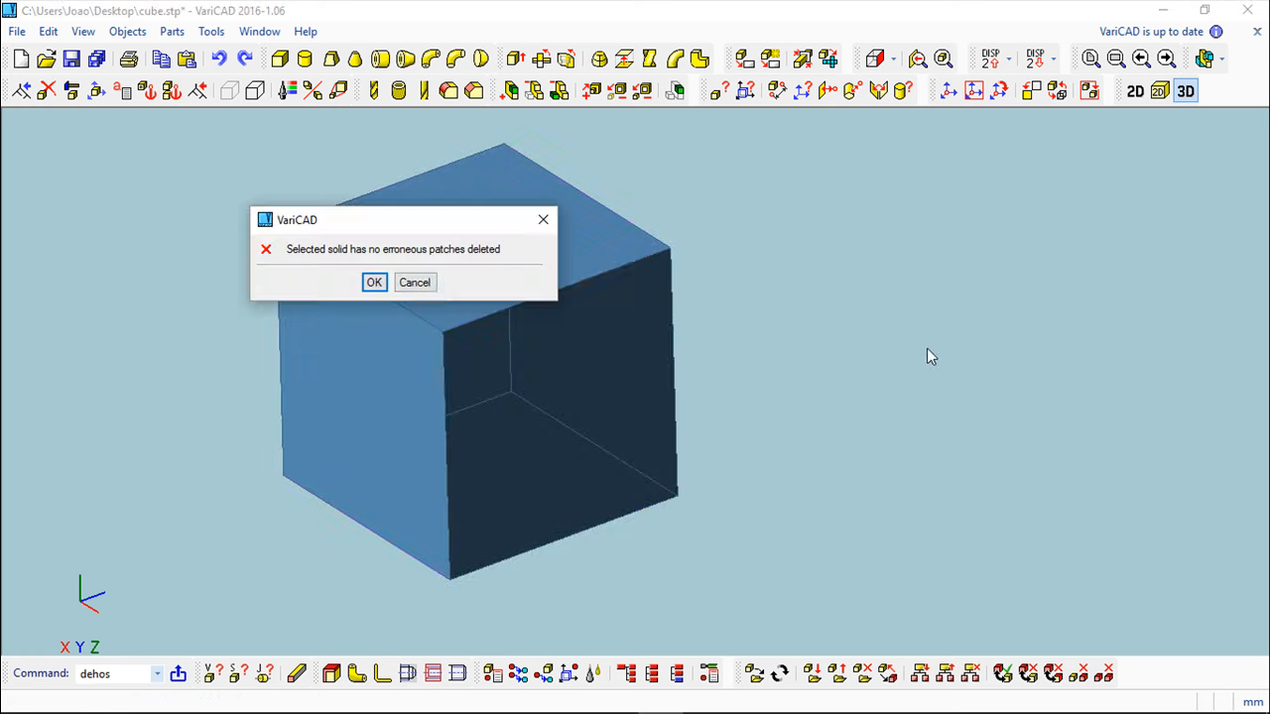
{"action": "left_click", "coordinate": [374, 282]}
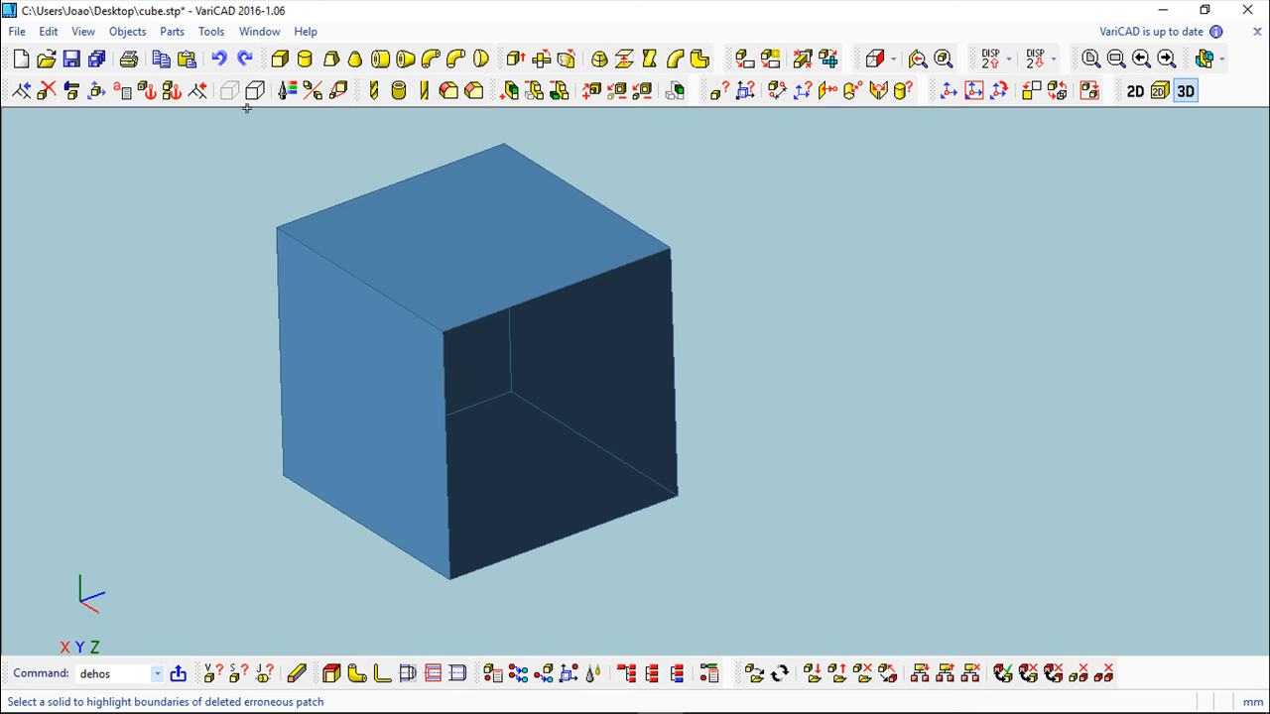
{"action": "middle_click_drag", "start_coordinate": [791, 357], "coordinate": [802, 327]}
{"action": "left_click", "coordinate": [526, 275]}
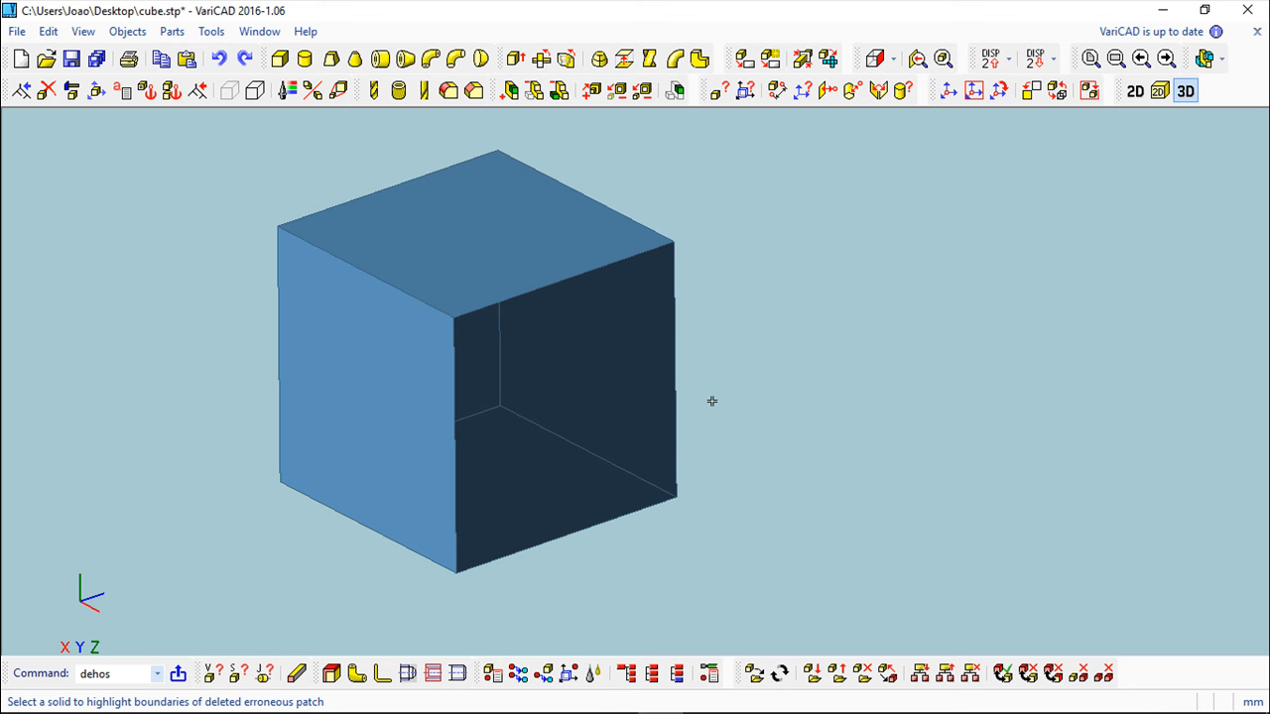
Start File Checking and browse to the lib\sample folder of the VariCAD EN installation under C:\Programas
{"action": "left_click", "coordinate": [124, 34]}
{"action": "mouse_move", "coordinate": [179, 285]}
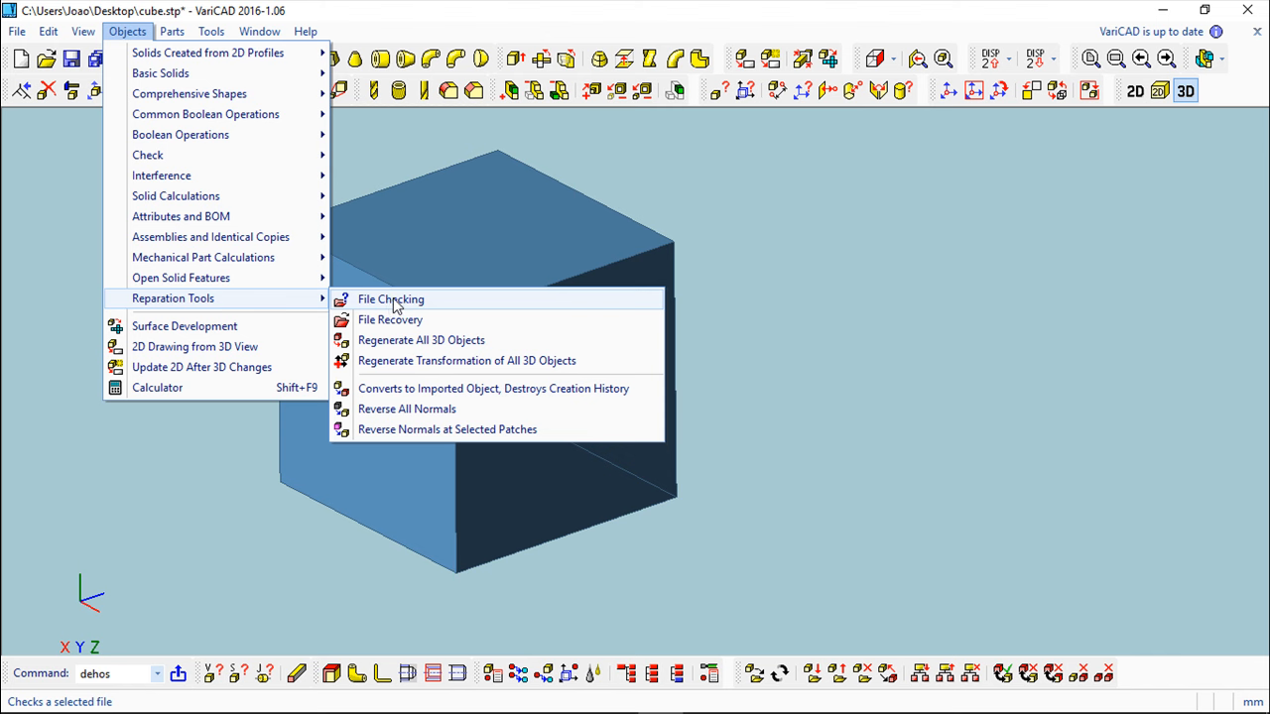
{"action": "left_click", "coordinate": [395, 302]}
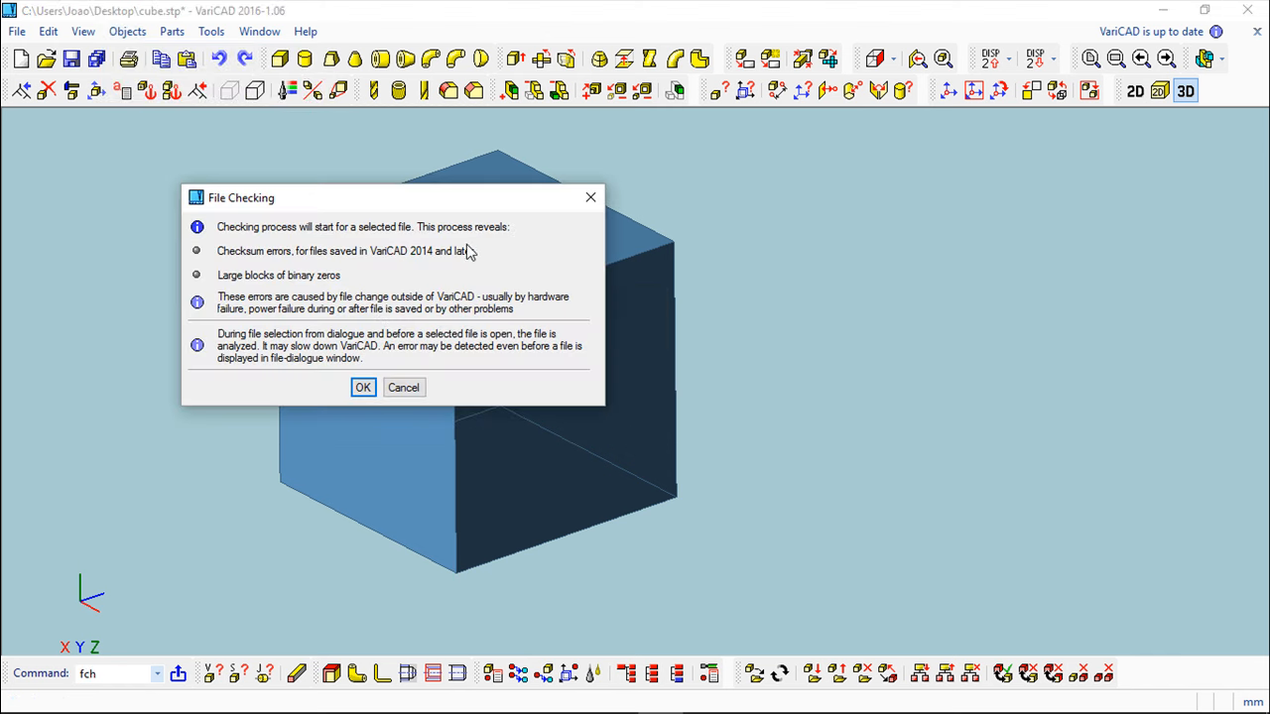
{"action": "left_click", "coordinate": [363, 388]}
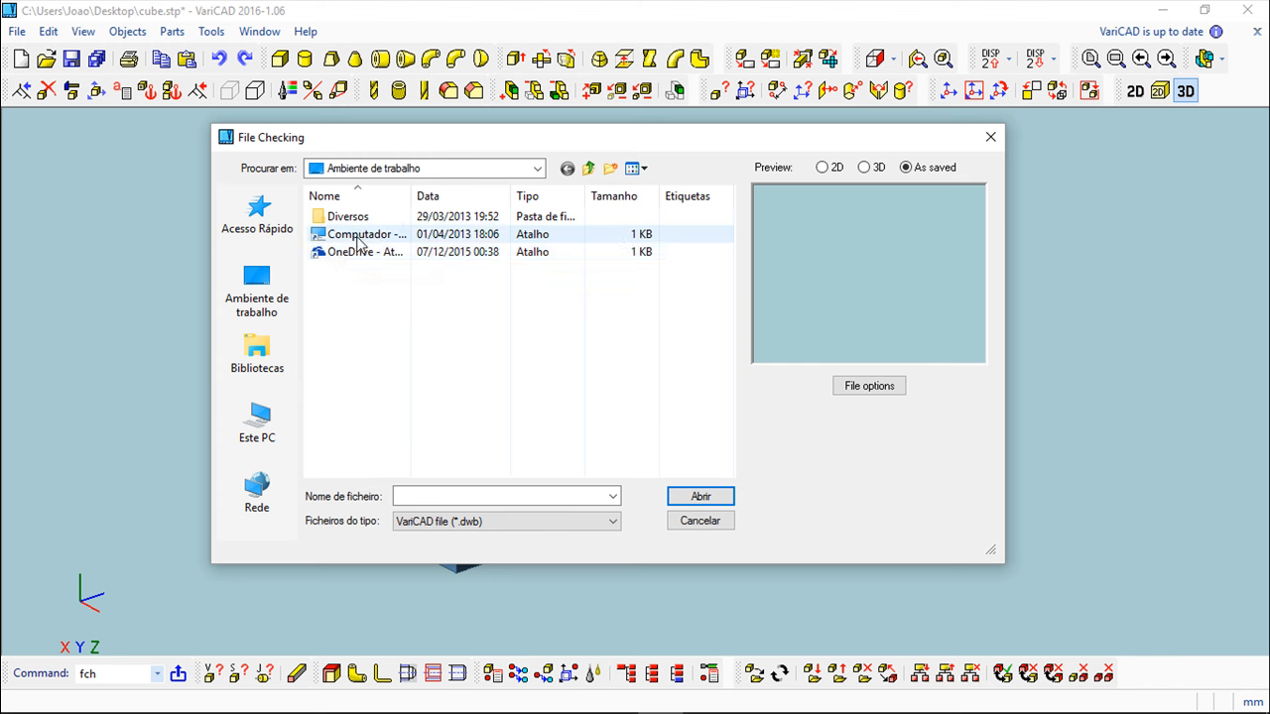
{"action": "left_click", "coordinate": [257, 425]}
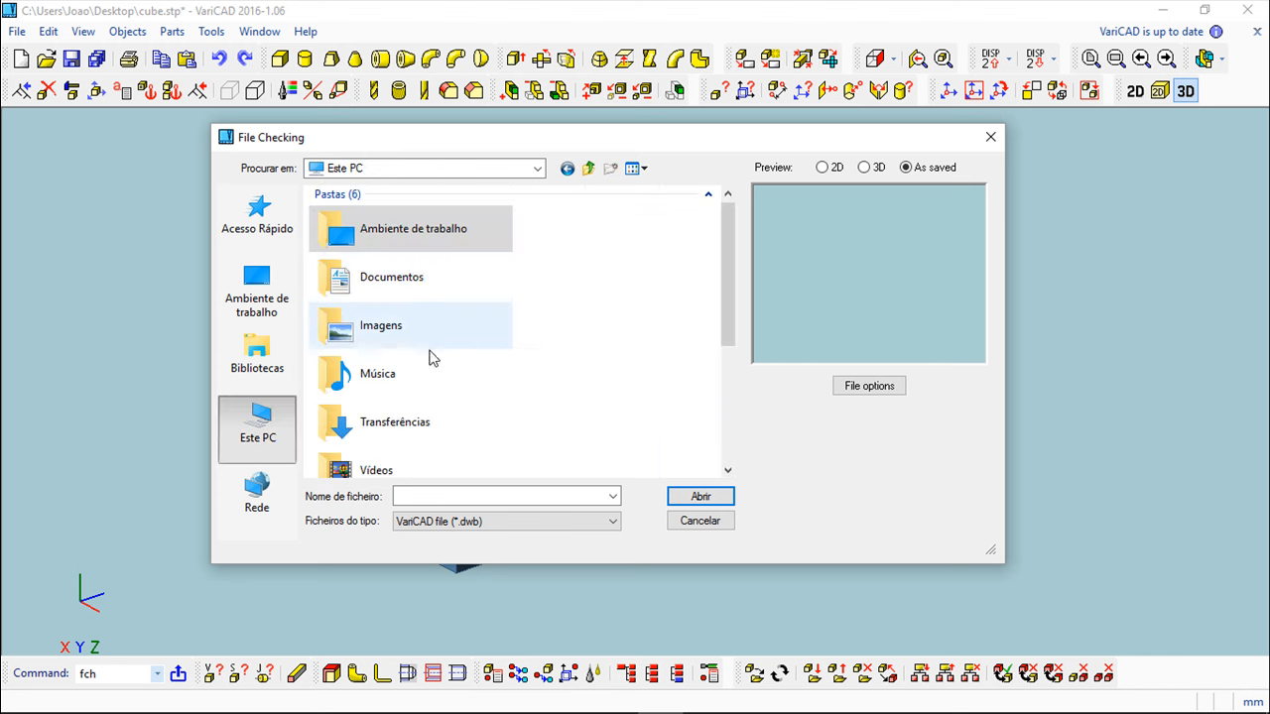
{"action": "scroll", "coordinate": [442, 327], "scroll_direction": "down", "scroll_amount": 3}
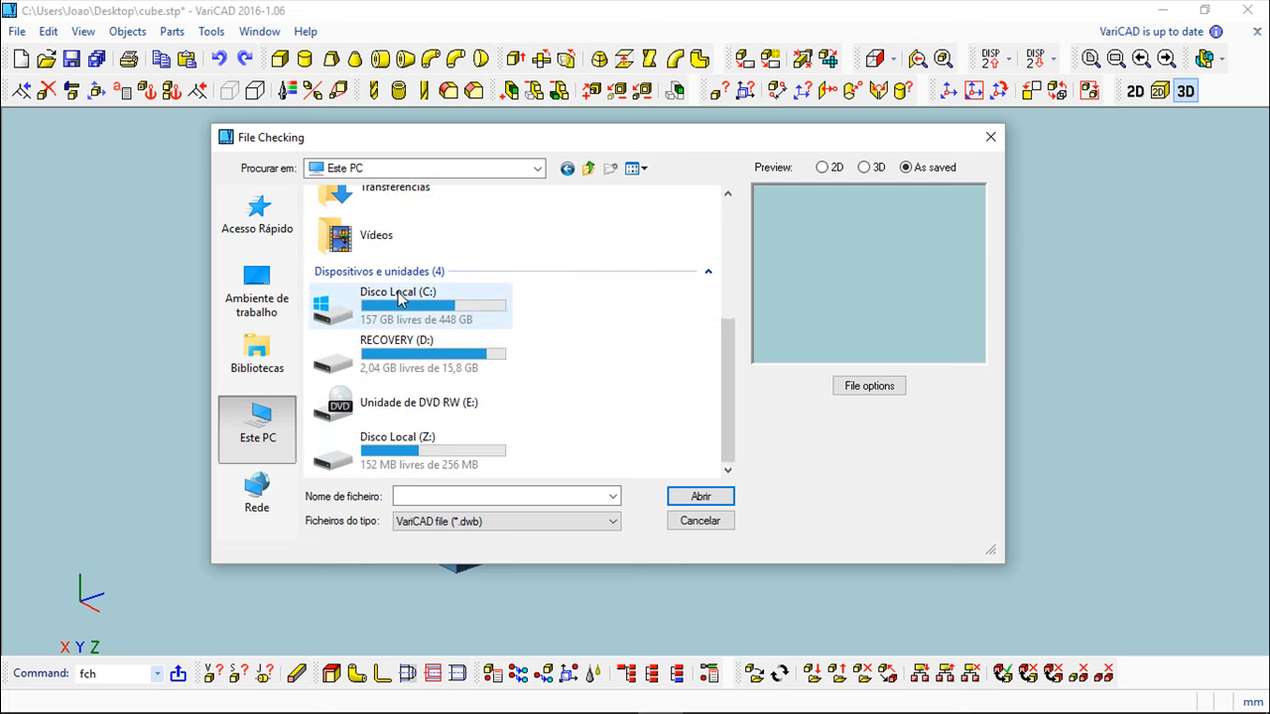
{"action": "double_click", "coordinate": [401, 298]}
{"action": "scroll", "coordinate": [404, 342], "scroll_direction": "down", "scroll_amount": 6}
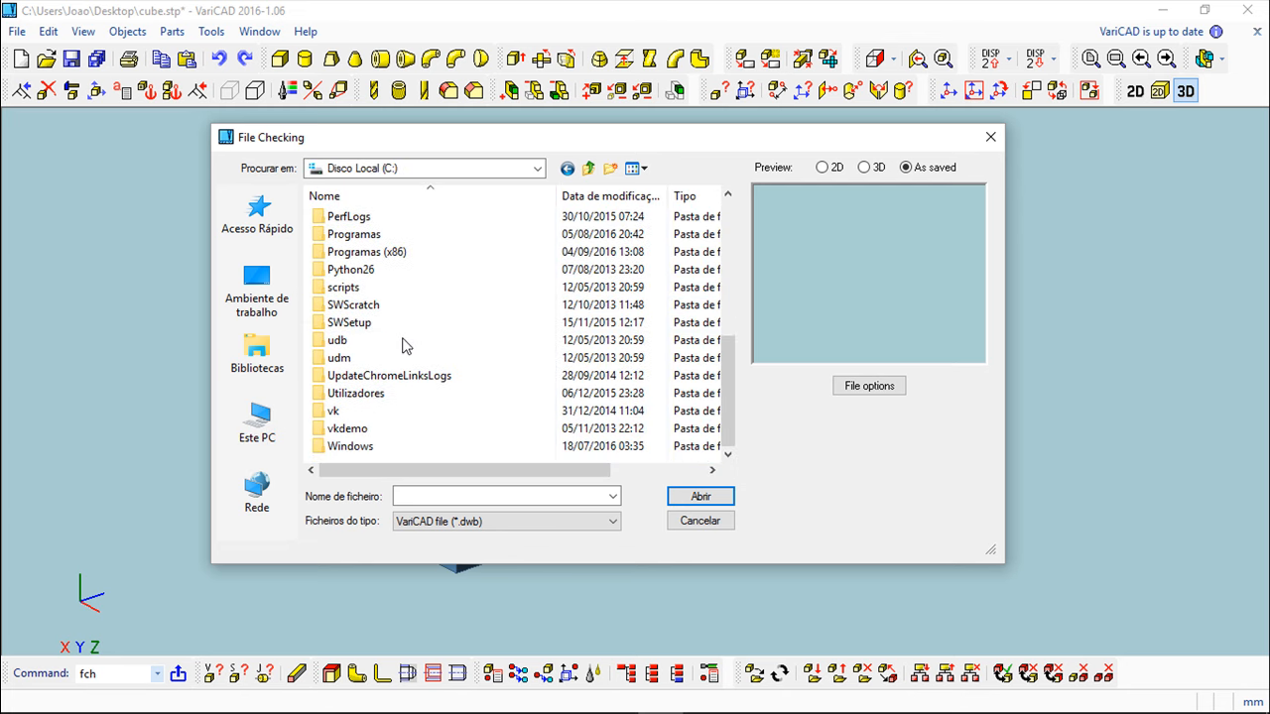
{"action": "double_click", "coordinate": [353, 236]}
{"action": "scroll", "coordinate": [429, 317], "scroll_direction": "down", "scroll_amount": 10}
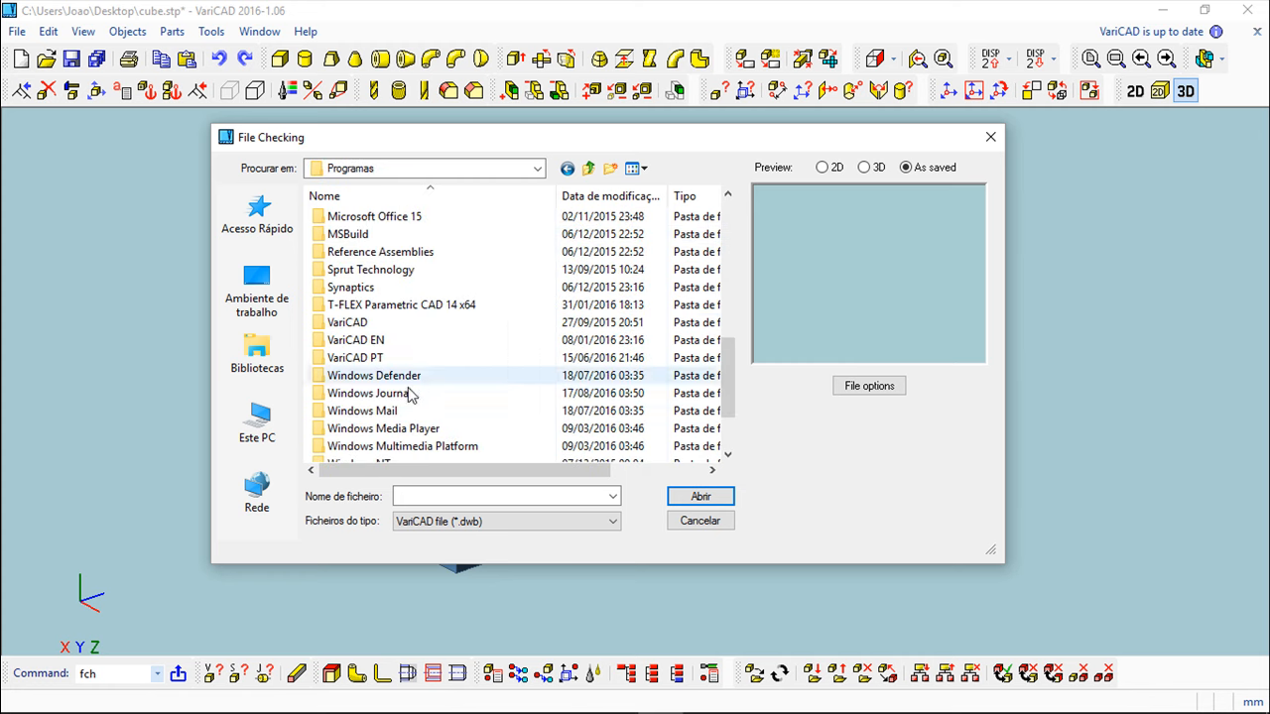
{"action": "double_click", "coordinate": [361, 340]}
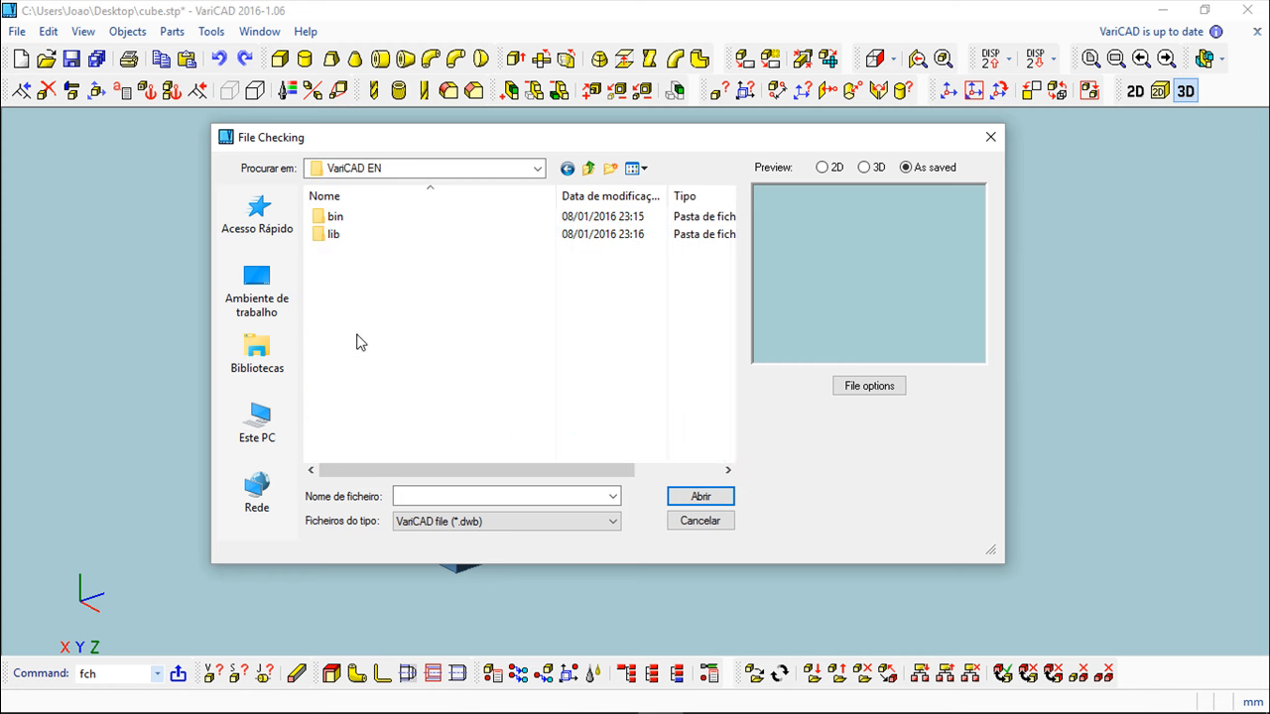
{"action": "double_click", "coordinate": [334, 238]}
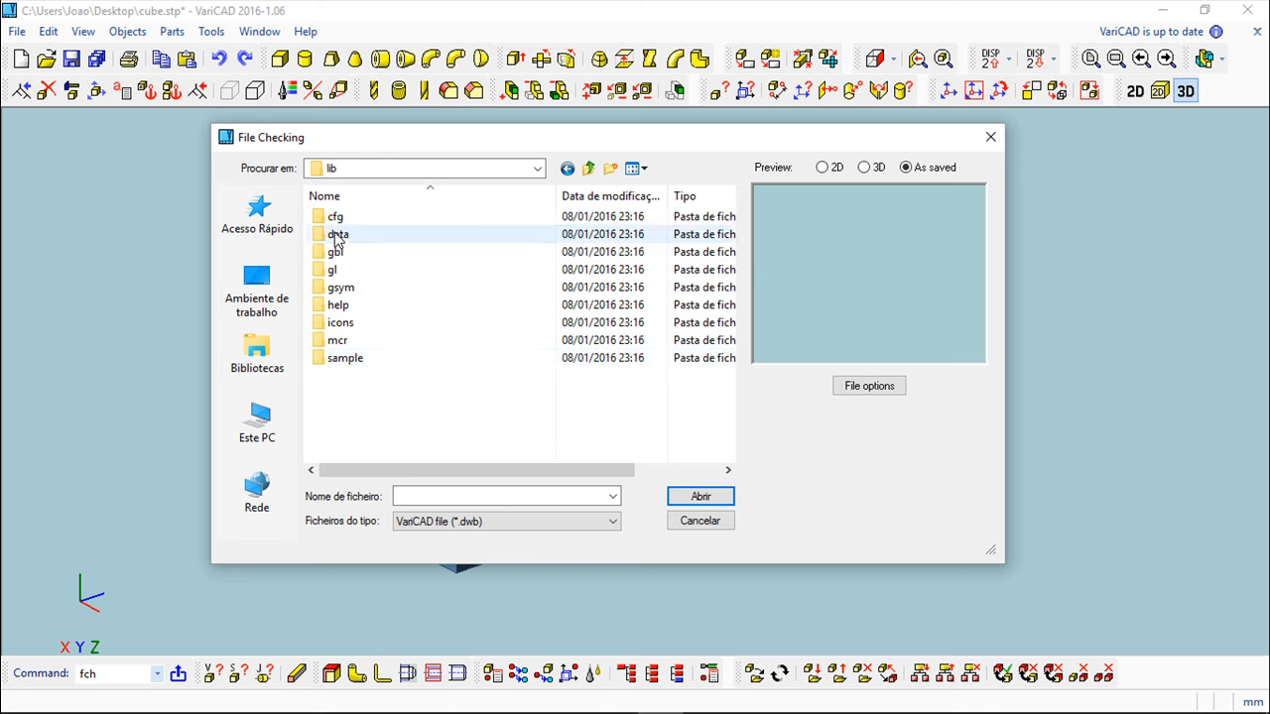
{"action": "double_click", "coordinate": [345, 359]}
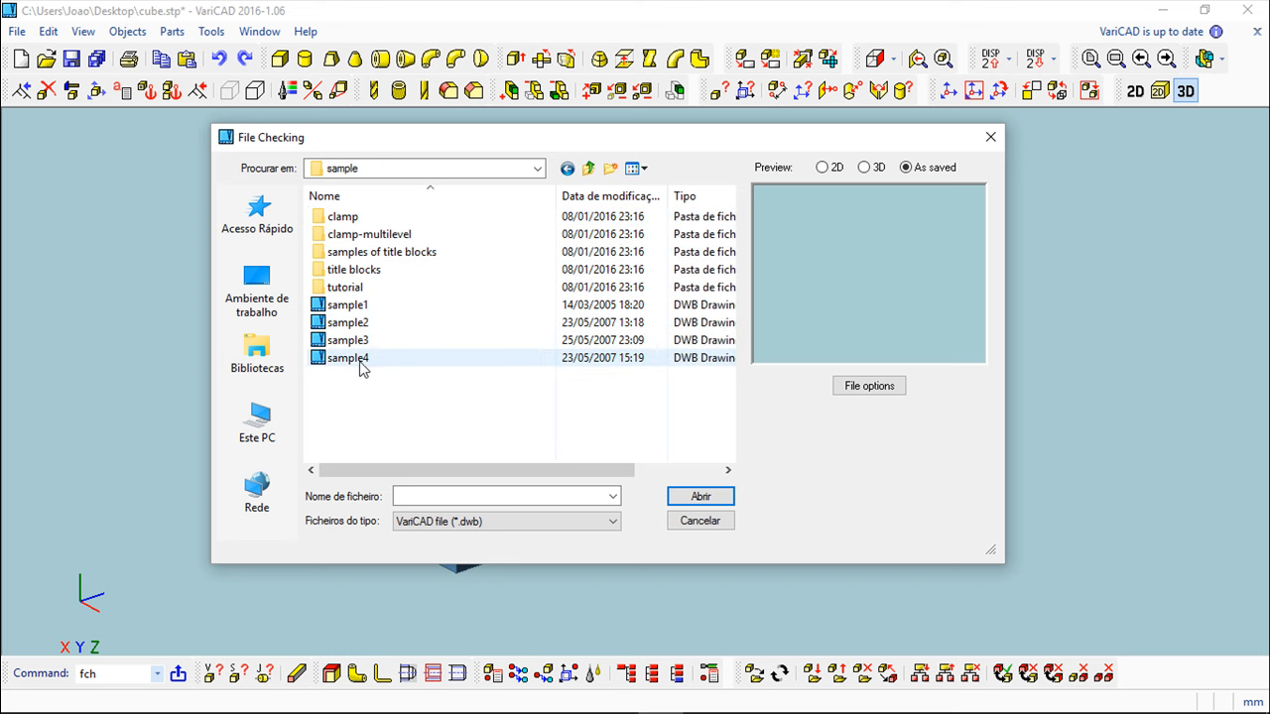
Check the sample4 file for data errors and close File Checking
{"action": "left_click", "coordinate": [361, 363]}
{"action": "left_click", "coordinate": [699, 497]}
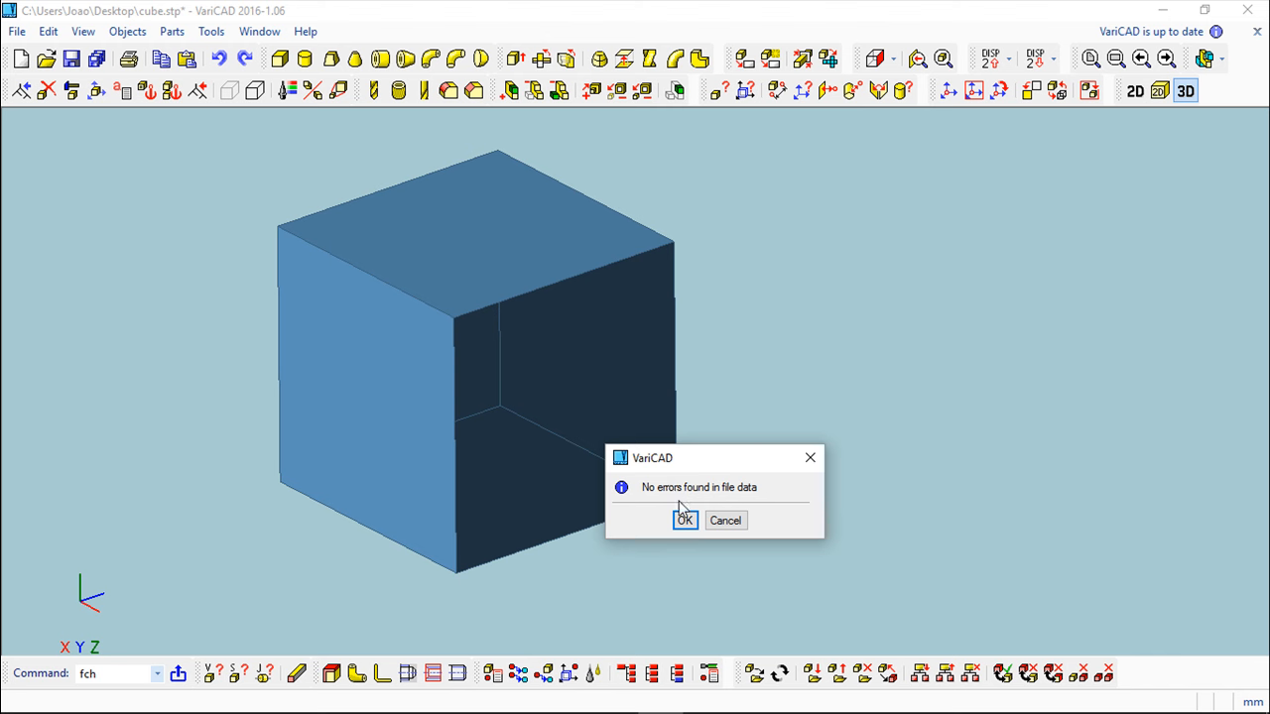
{"action": "left_click", "coordinate": [685, 521]}
{"action": "left_click", "coordinate": [699, 518]}
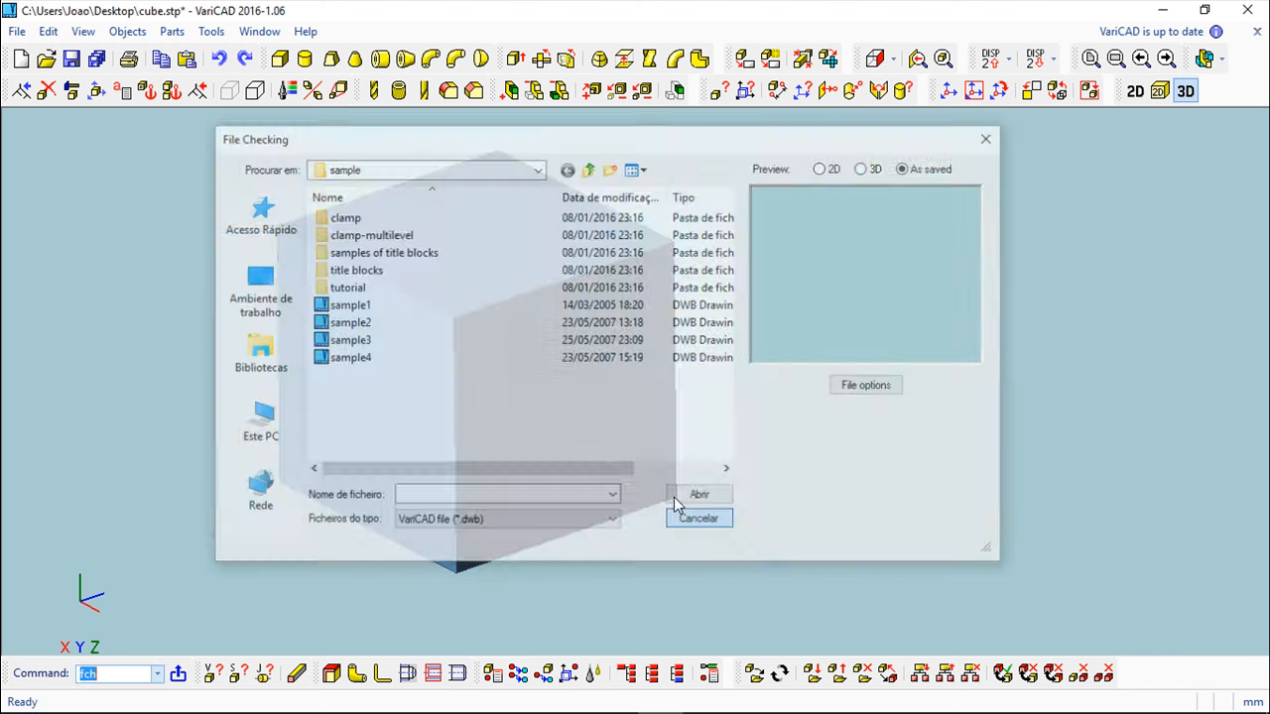
Recover the sample4 file with File Recovery, leaving sections on during the recovery process
{"action": "left_click", "coordinate": [127, 31]}
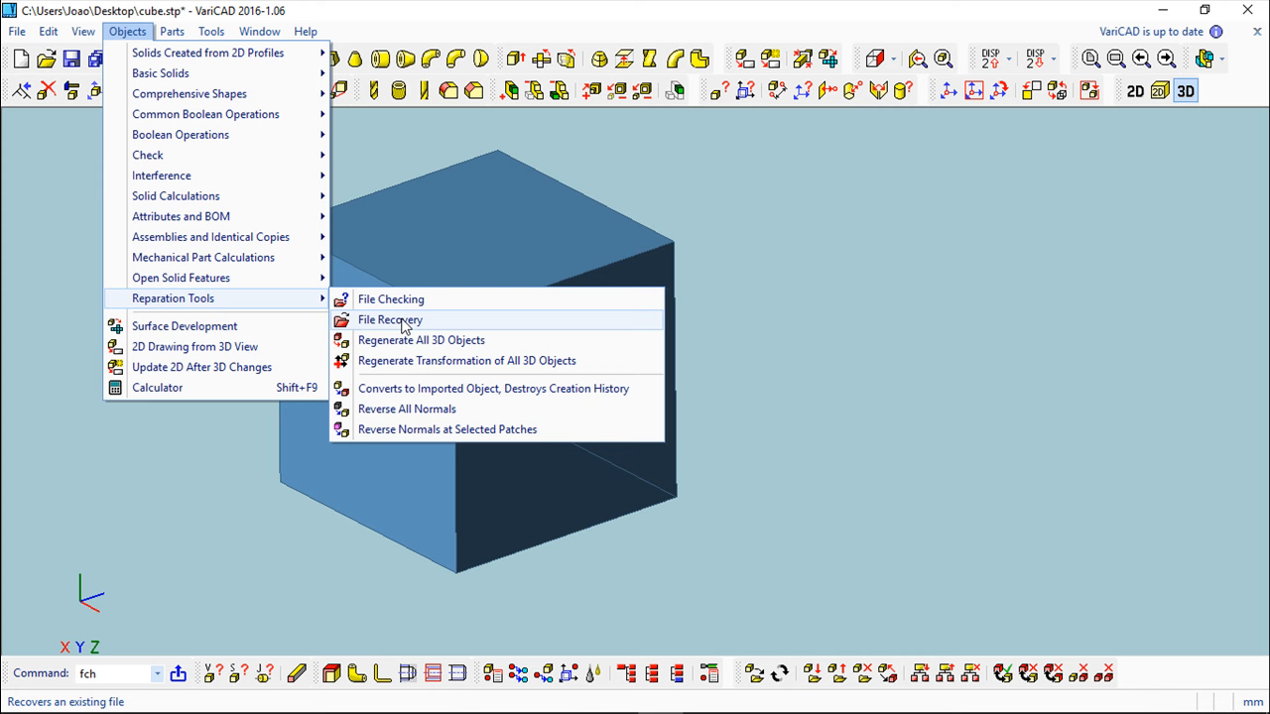
{"action": "left_click", "coordinate": [404, 322]}
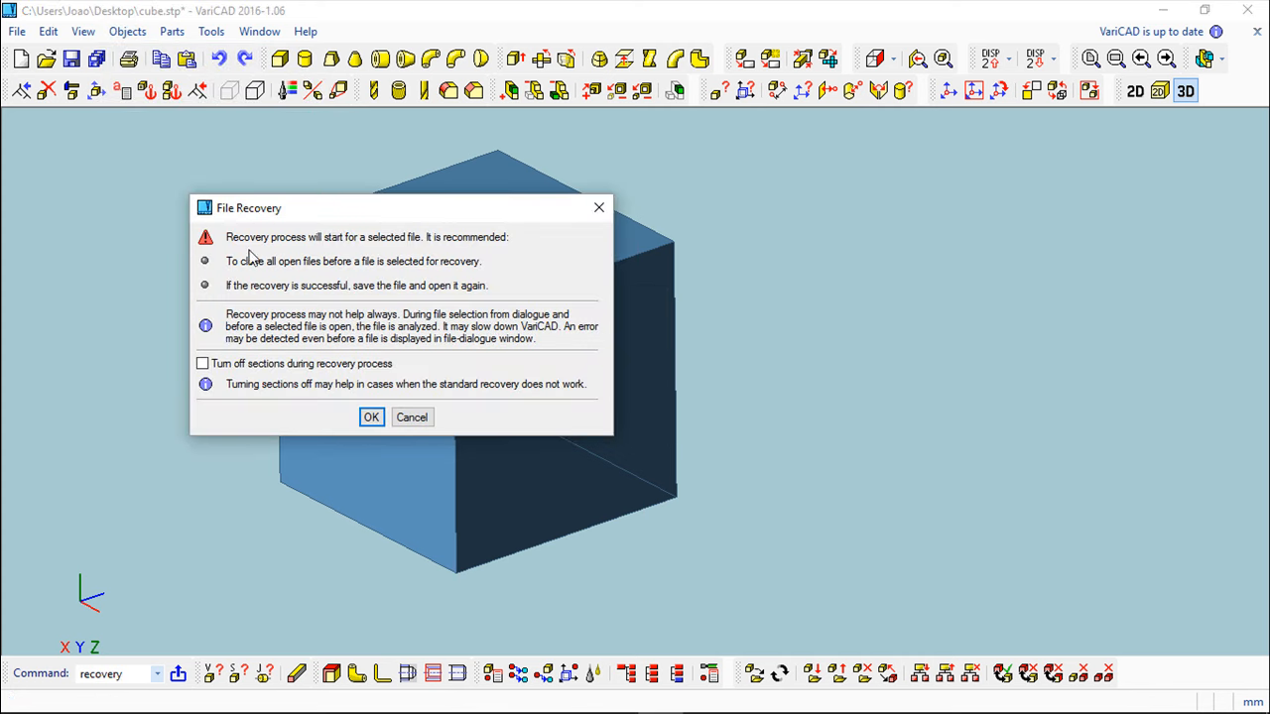
{"action": "left_click", "coordinate": [371, 418]}
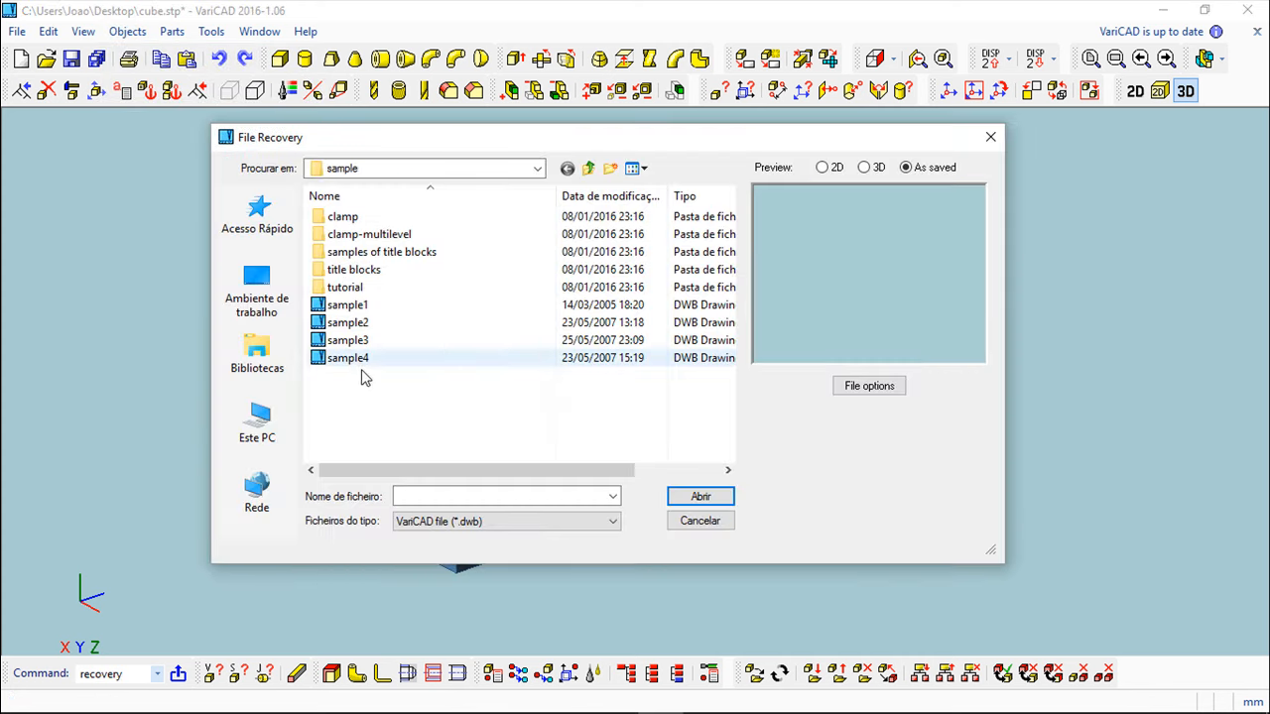
{"action": "left_click", "coordinate": [349, 358]}
{"action": "left_click", "coordinate": [699, 496]}
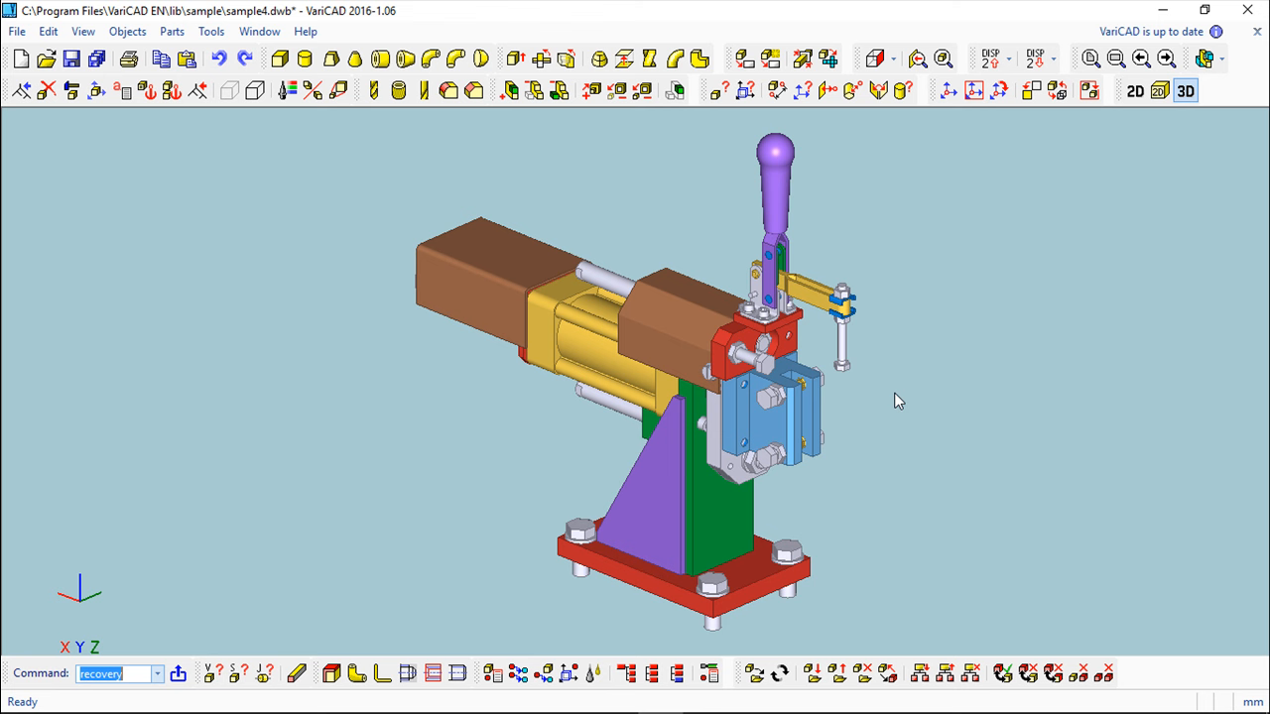
{"action": "middle_click_drag", "start_coordinate": [950, 260], "coordinate": [797, 262]}
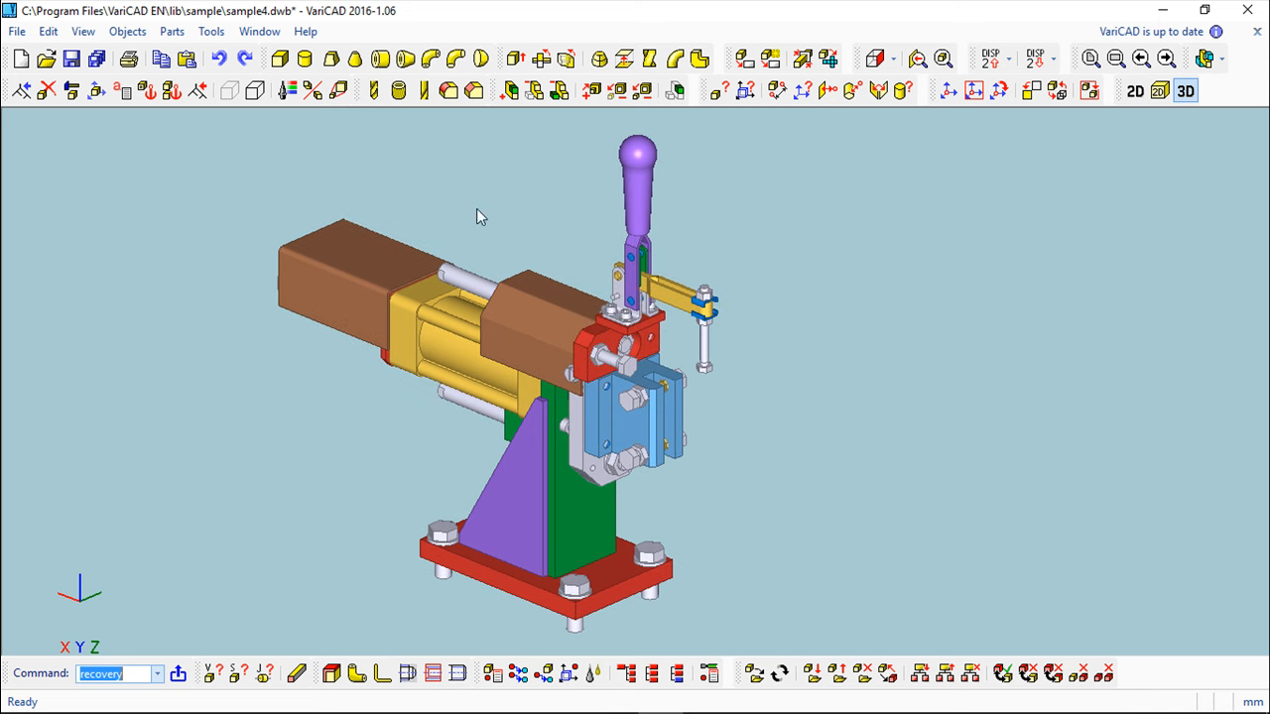
{"action": "left_click", "coordinate": [127, 31]}
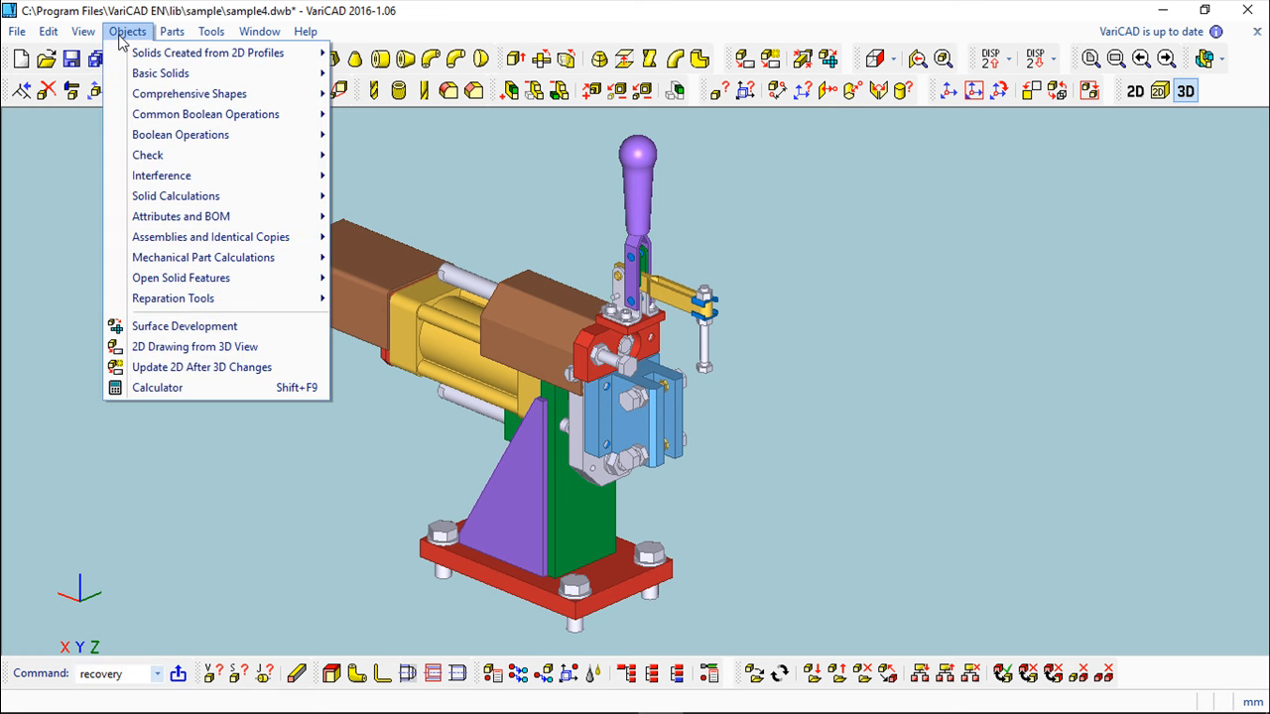
{"action": "mouse_move", "coordinate": [216, 298]}
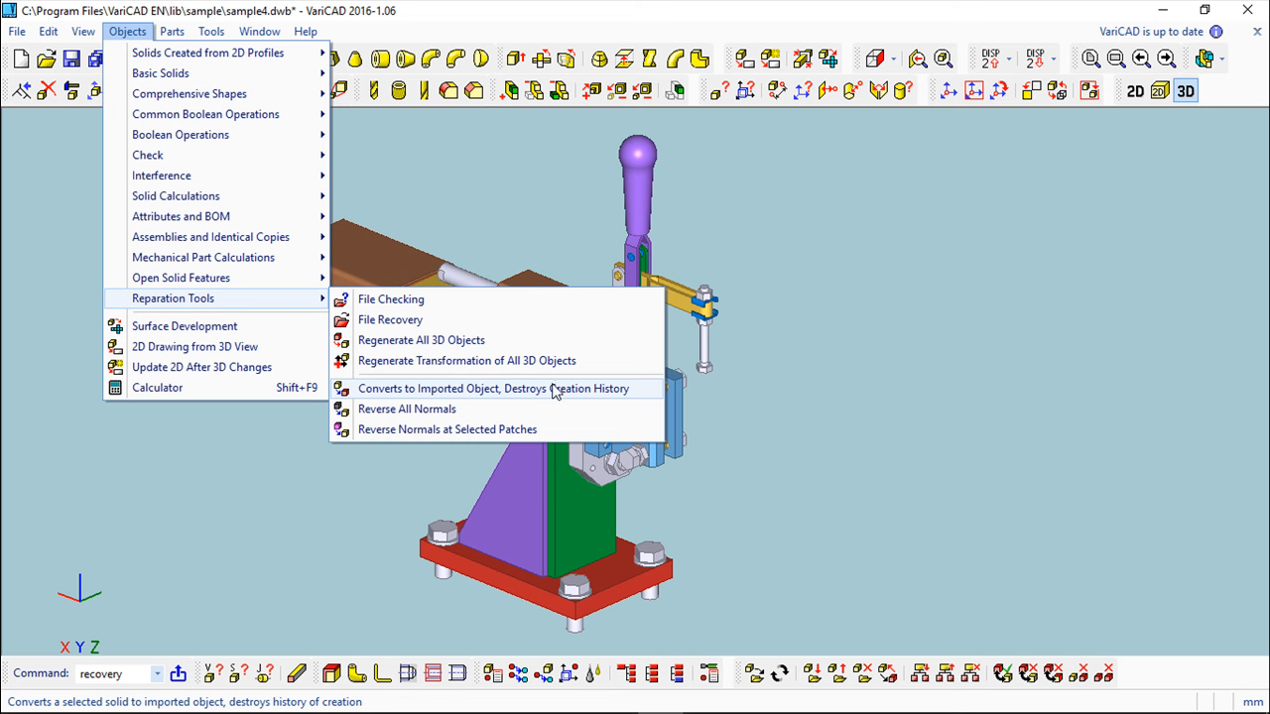
Switch to the cube.stp document and try to convert the open cube to an imported object
{"action": "left_click", "coordinate": [259, 32]}
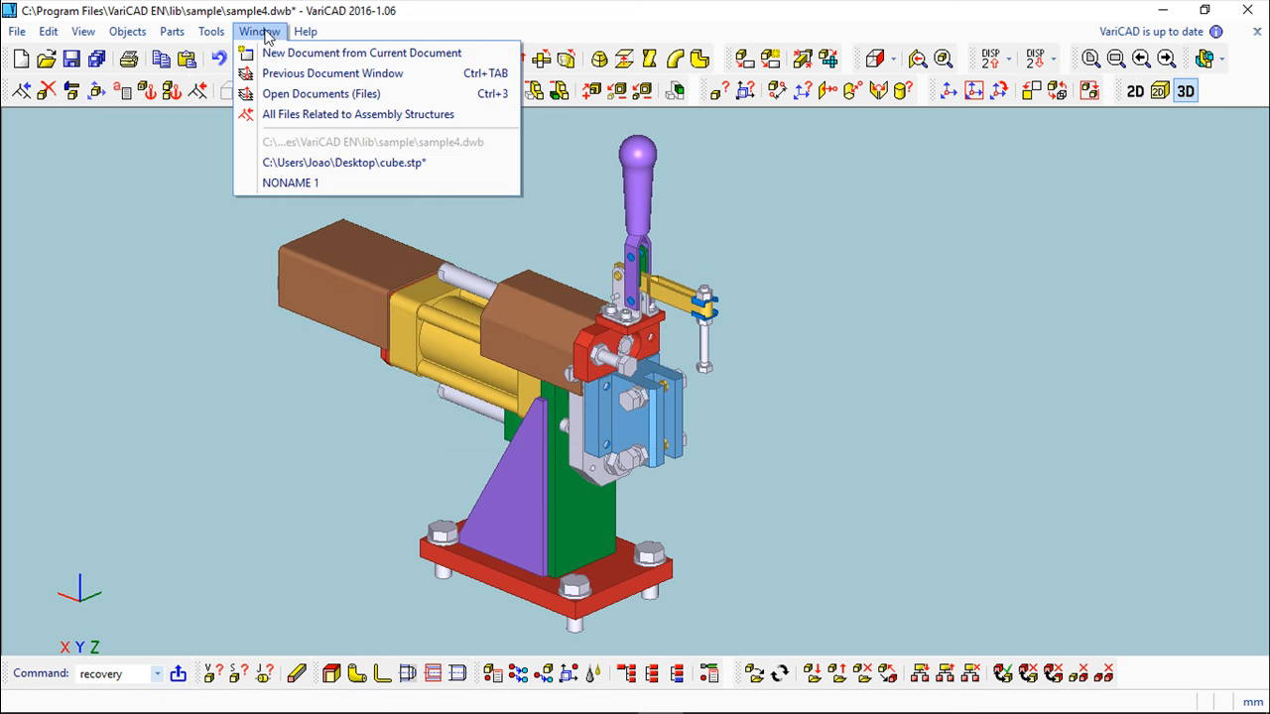
{"action": "left_click", "coordinate": [354, 164]}
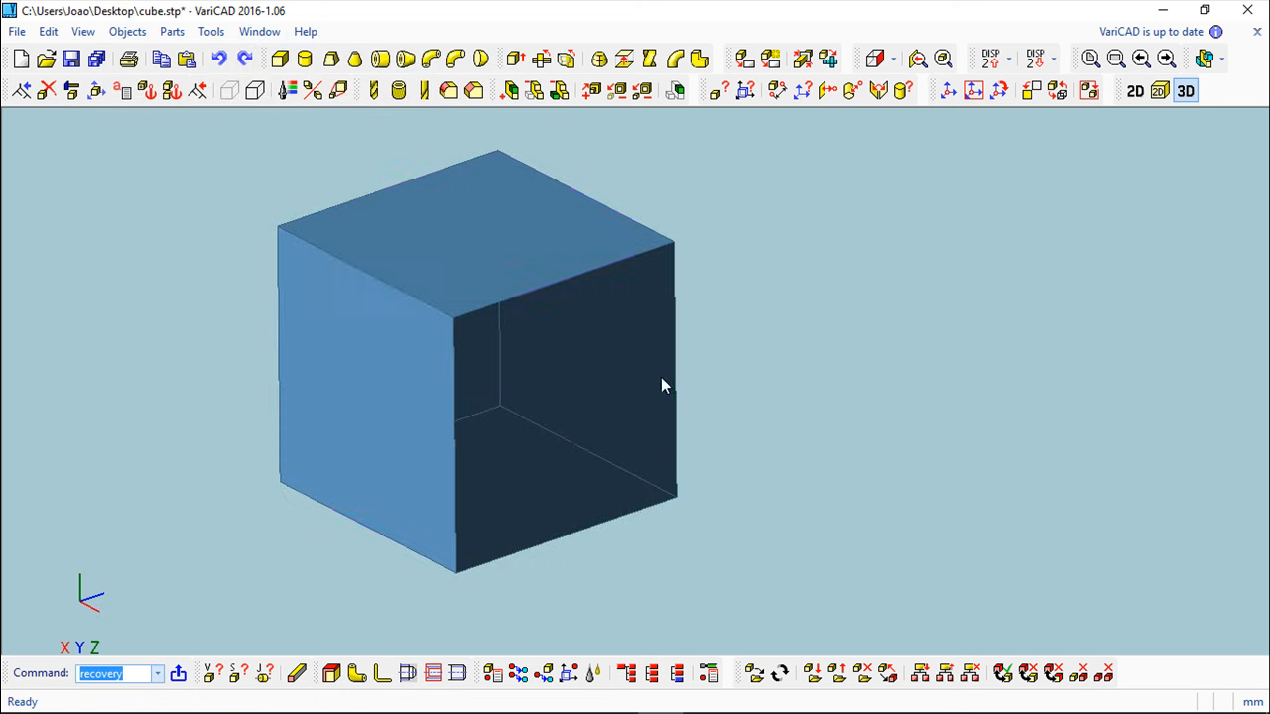
{"action": "mouse_move", "coordinate": [800, 322]}
{"action": "middle_mouse_down"}
{"action": "mouse_move", "coordinate": [813, 298]}
{"action": "mouse_move", "coordinate": [790, 344]}
{"action": "mouse_move", "coordinate": [796, 320]}
{"action": "middle_mouse_up"}
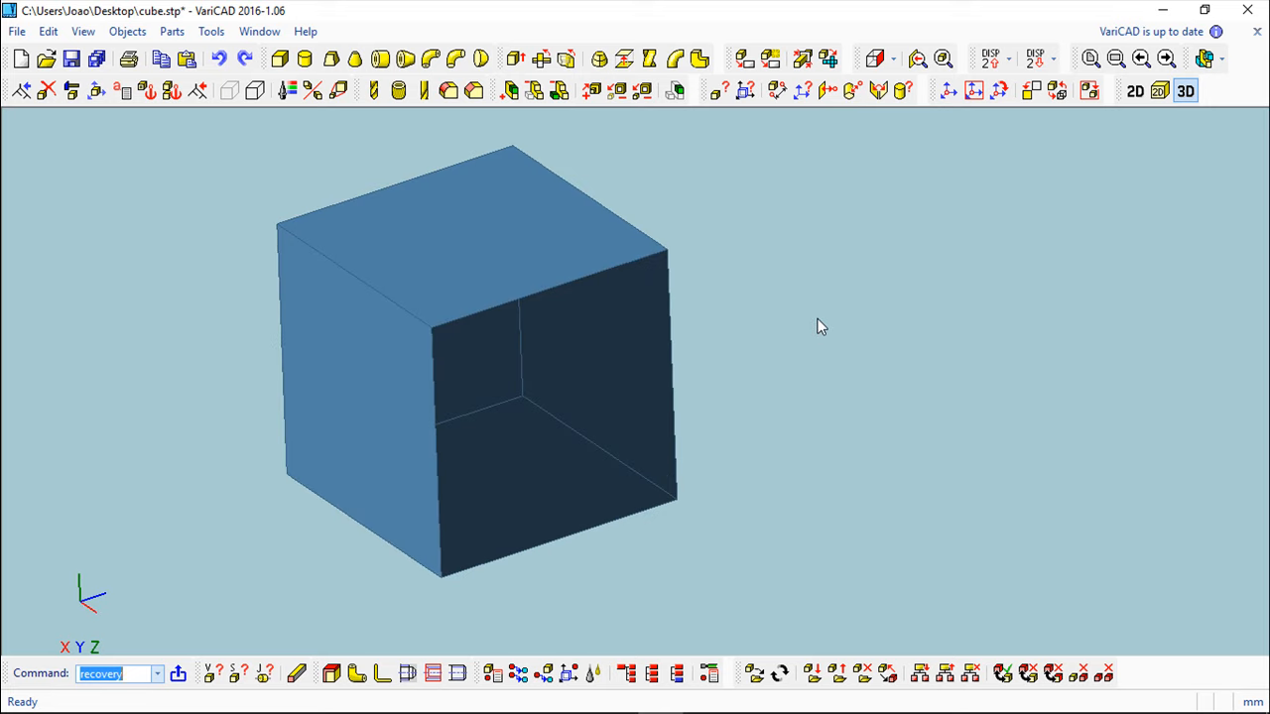
{"action": "left_click", "coordinate": [127, 32]}
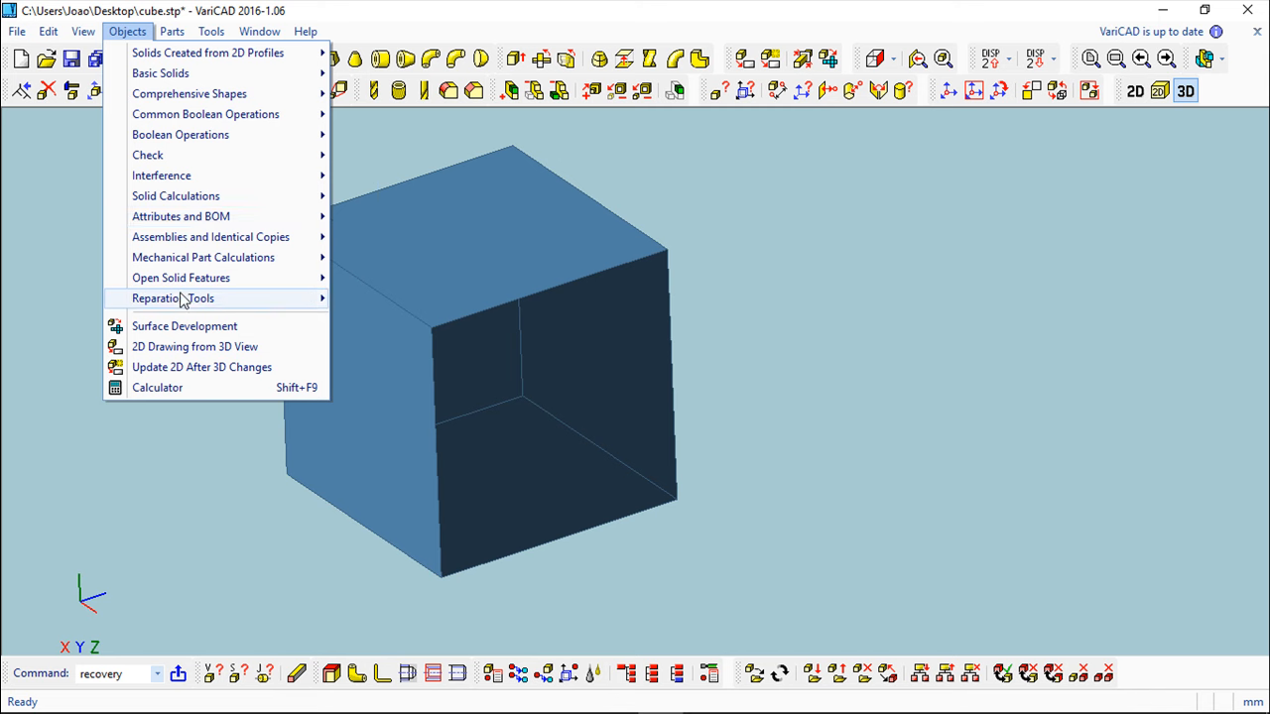
{"action": "mouse_move", "coordinate": [184, 300]}
{"action": "left_click", "coordinate": [377, 390]}
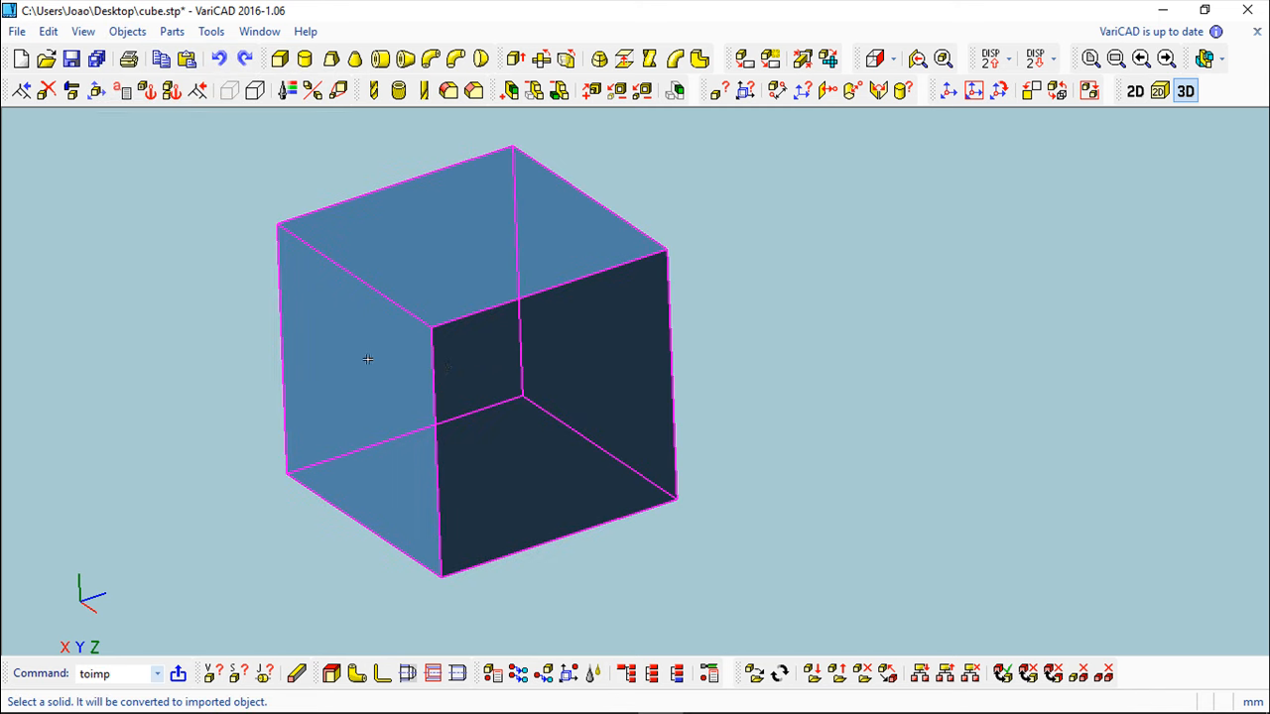
{"action": "left_click", "coordinate": [367, 359]}
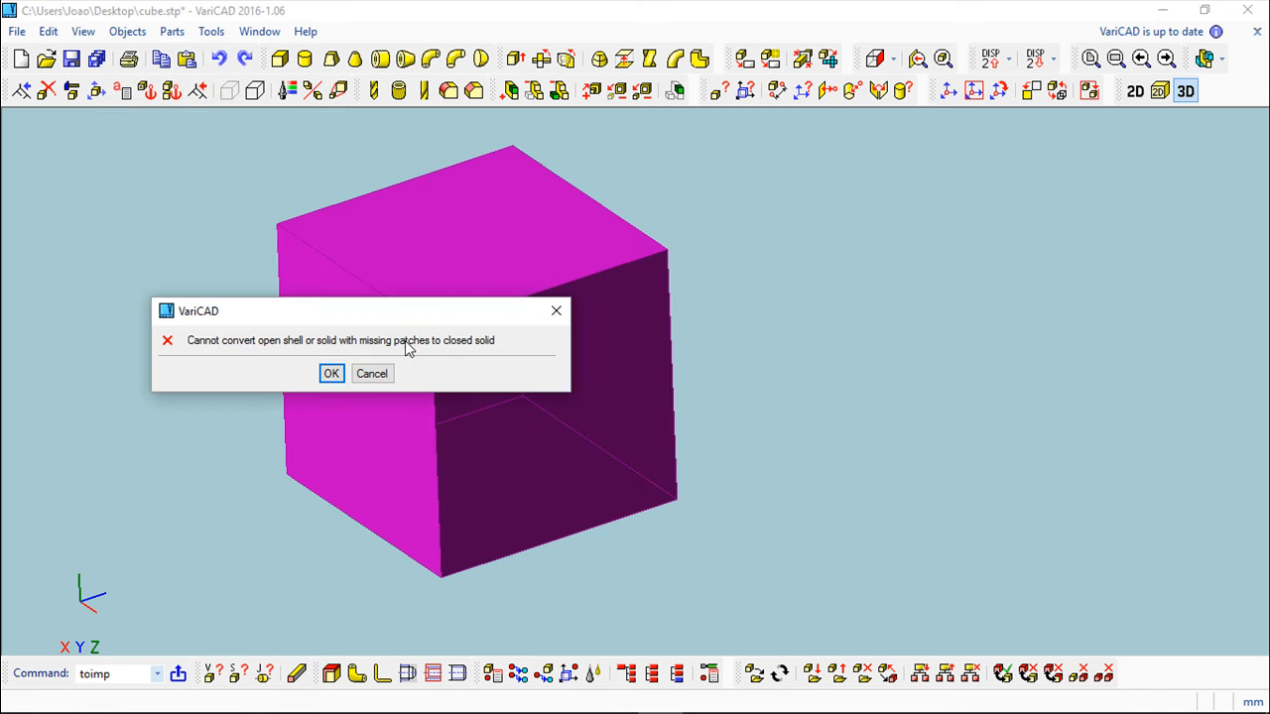
{"action": "left_click", "coordinate": [331, 374]}
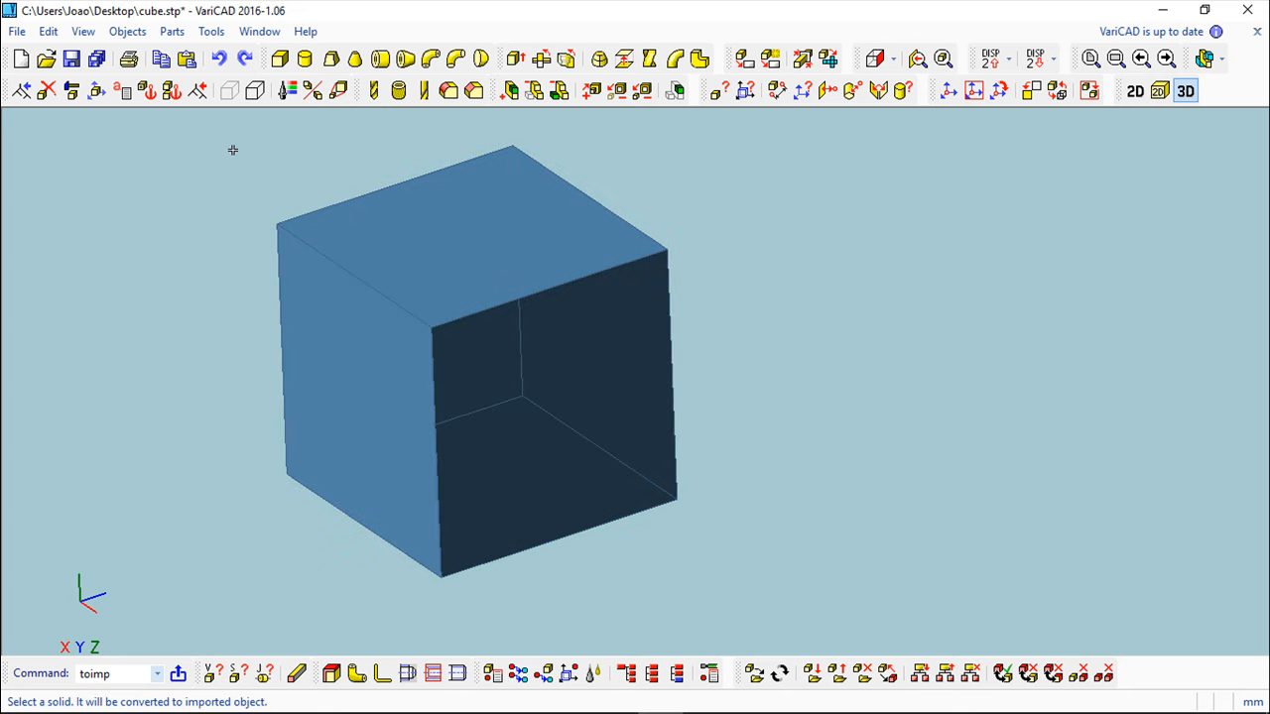
Switch to the sample4.dwb document and convert the brown block at the cylinder's rear end to an imported object, destroying its creation history
{"action": "left_click", "coordinate": [259, 31]}
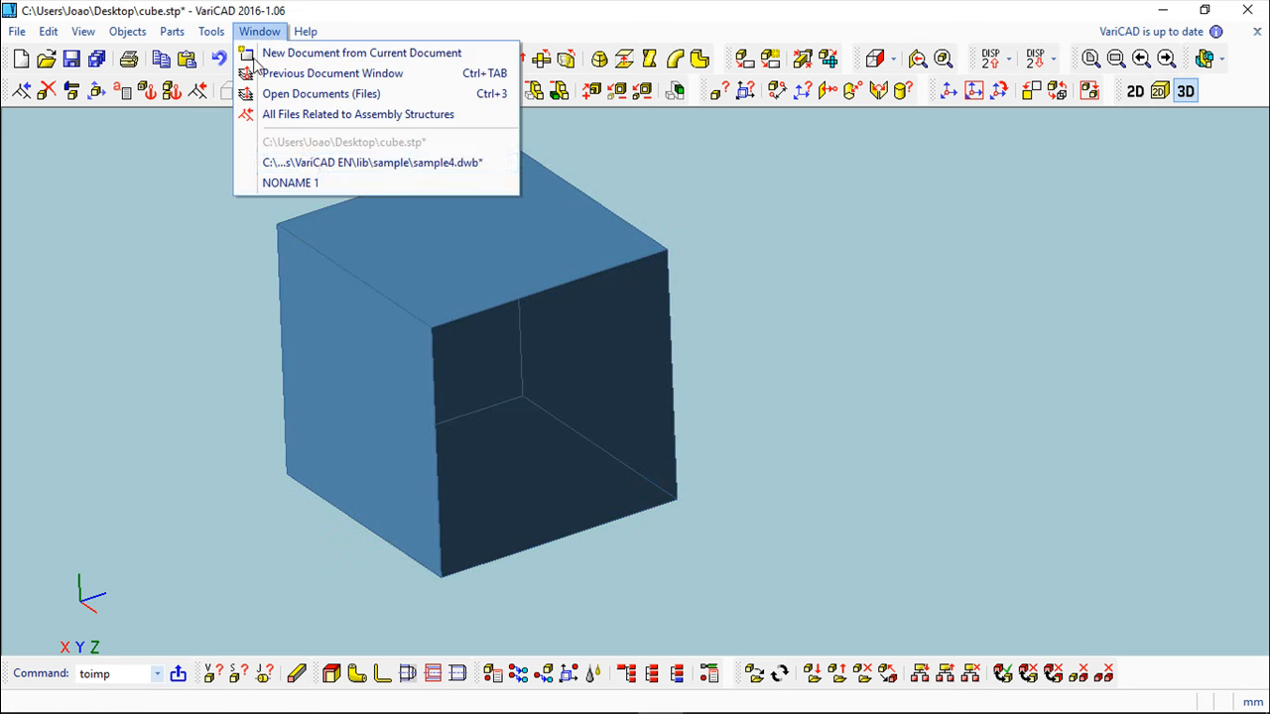
{"action": "left_click", "coordinate": [347, 165]}
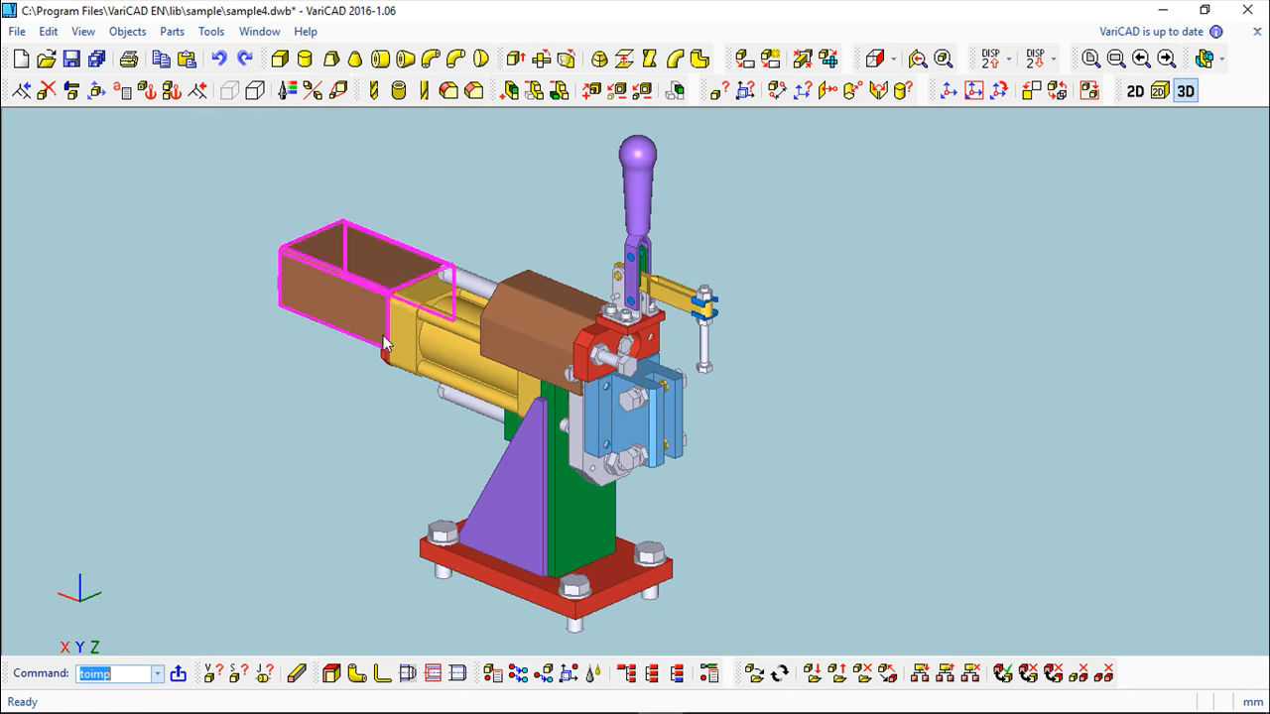
{"action": "left_click", "coordinate": [127, 31]}
{"action": "mouse_move", "coordinate": [169, 298]}
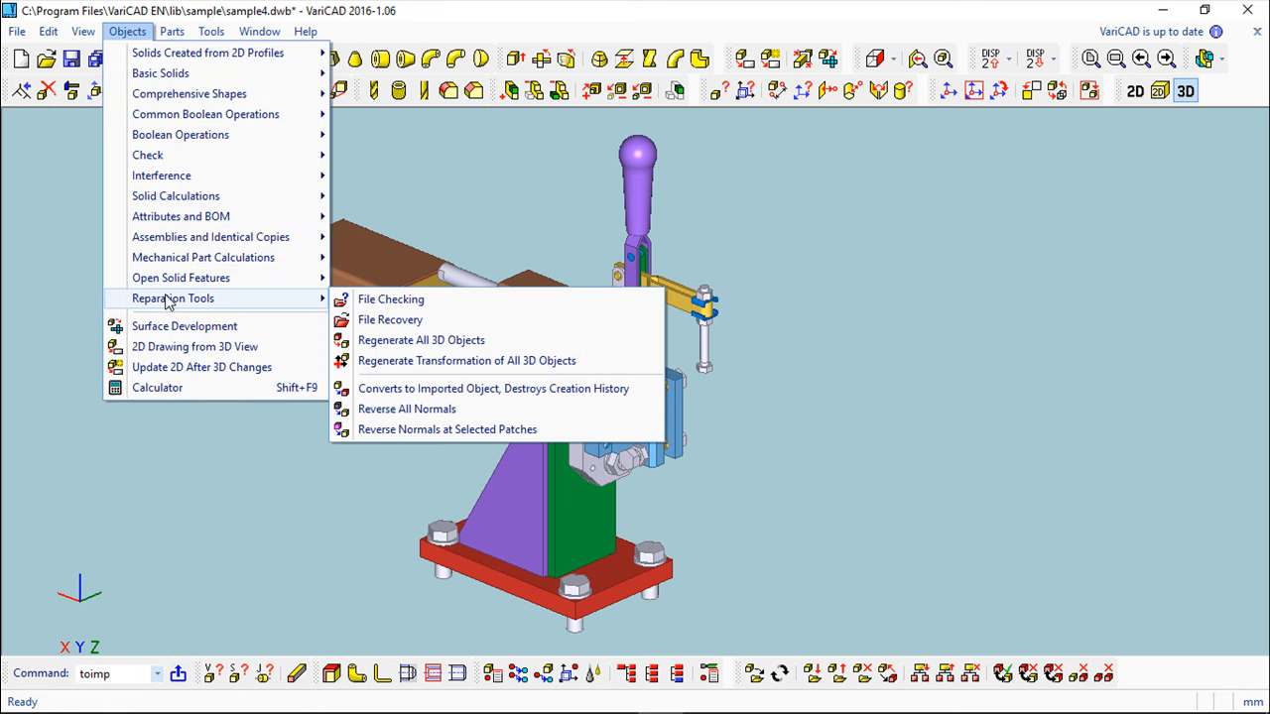
{"action": "left_click", "coordinate": [404, 389]}
{"action": "left_click", "coordinate": [347, 274]}
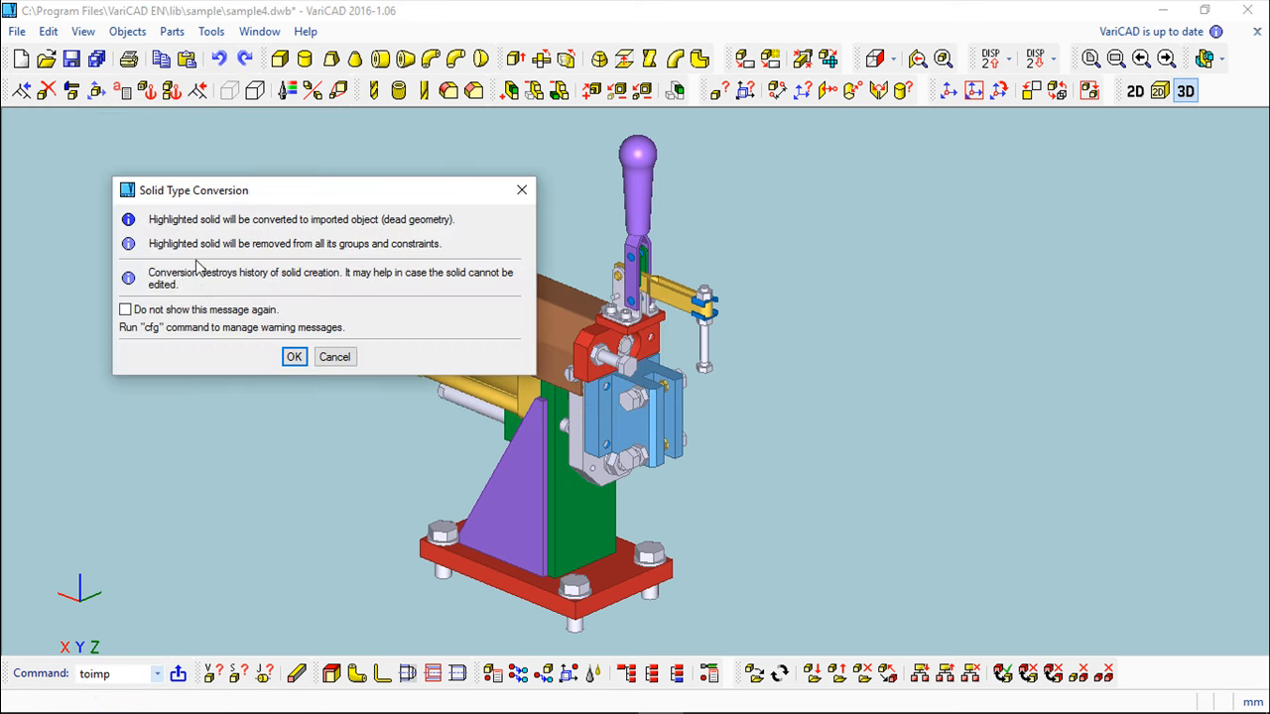
{"action": "left_click", "coordinate": [294, 357]}
{"action": "middle_click_drag", "start_coordinate": [234, 374], "coordinate": [399, 414]}
{"action": "scroll", "coordinate": [402, 402], "scroll_direction": "up", "scroll_amount": 8}
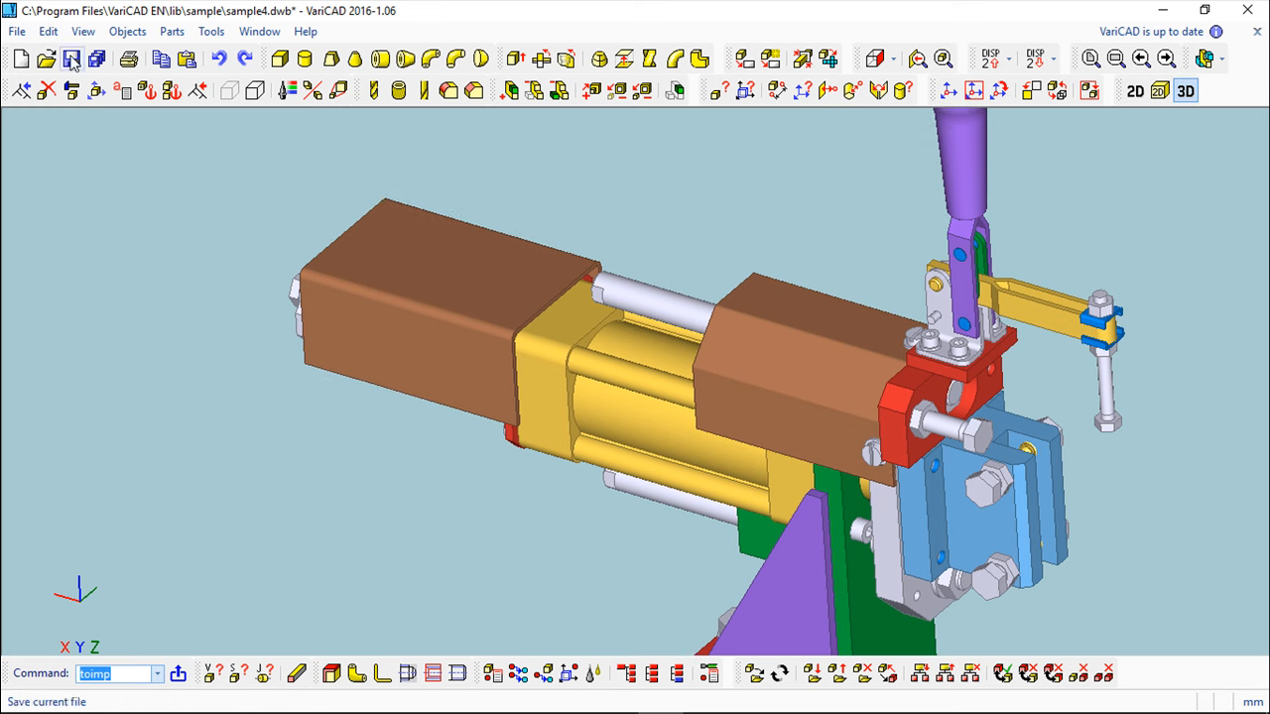
Start Solid Shape Editing in the sample4 assembly and bring the base plate into view
{"action": "left_click", "coordinate": [71, 90]}
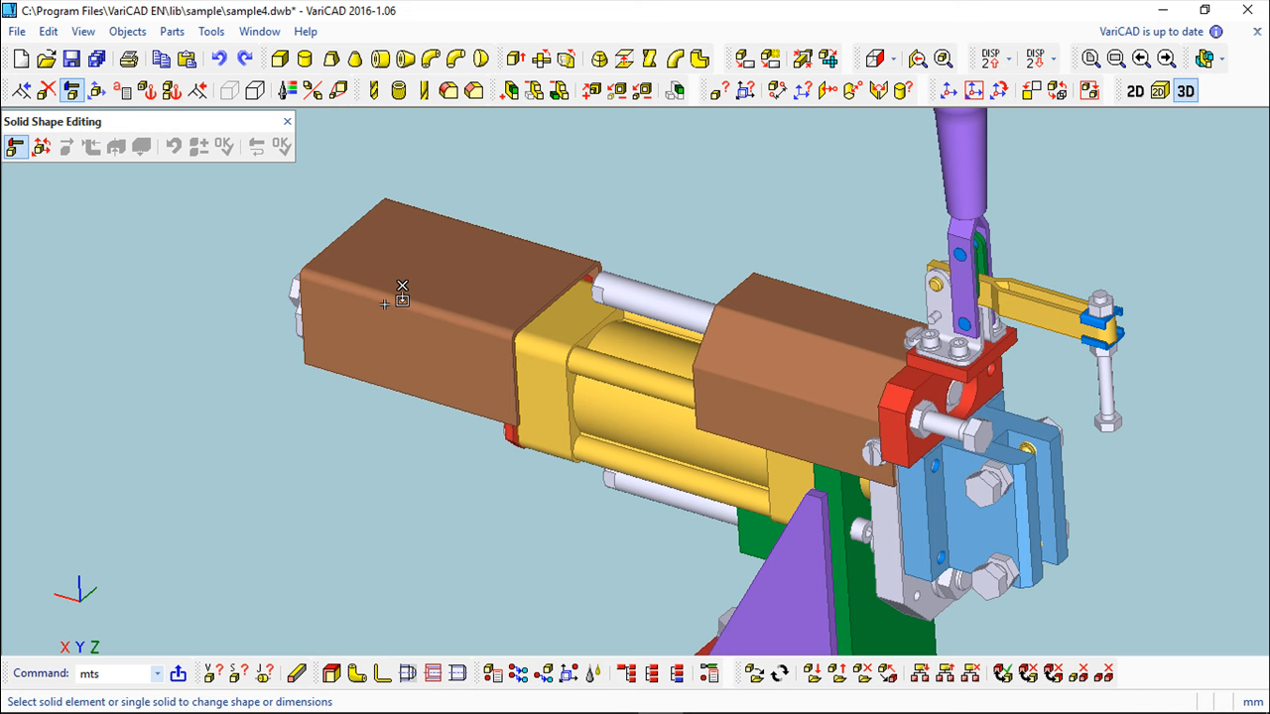
{"action": "scroll", "coordinate": [384, 288], "scroll_direction": "down", "scroll_amount": 4}
{"action": "middle_click_drag", "start_coordinate": [528, 278], "coordinate": [522, 201]}
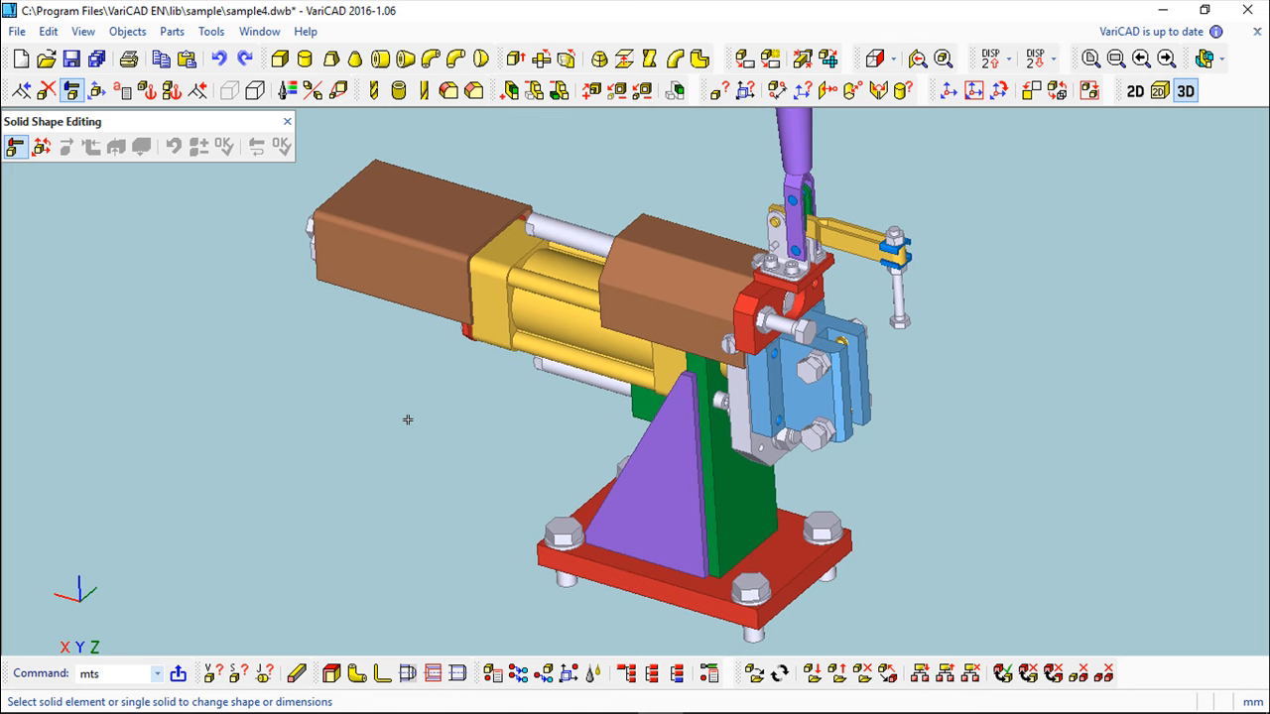
{"action": "mouse_move", "coordinate": [443, 391]}
{"action": "middle_mouse_down"}
{"action": "mouse_move", "coordinate": [420, 445]}
{"action": "mouse_move", "coordinate": [444, 369]}
{"action": "mouse_move", "coordinate": [442, 404]}
{"action": "middle_mouse_up"}
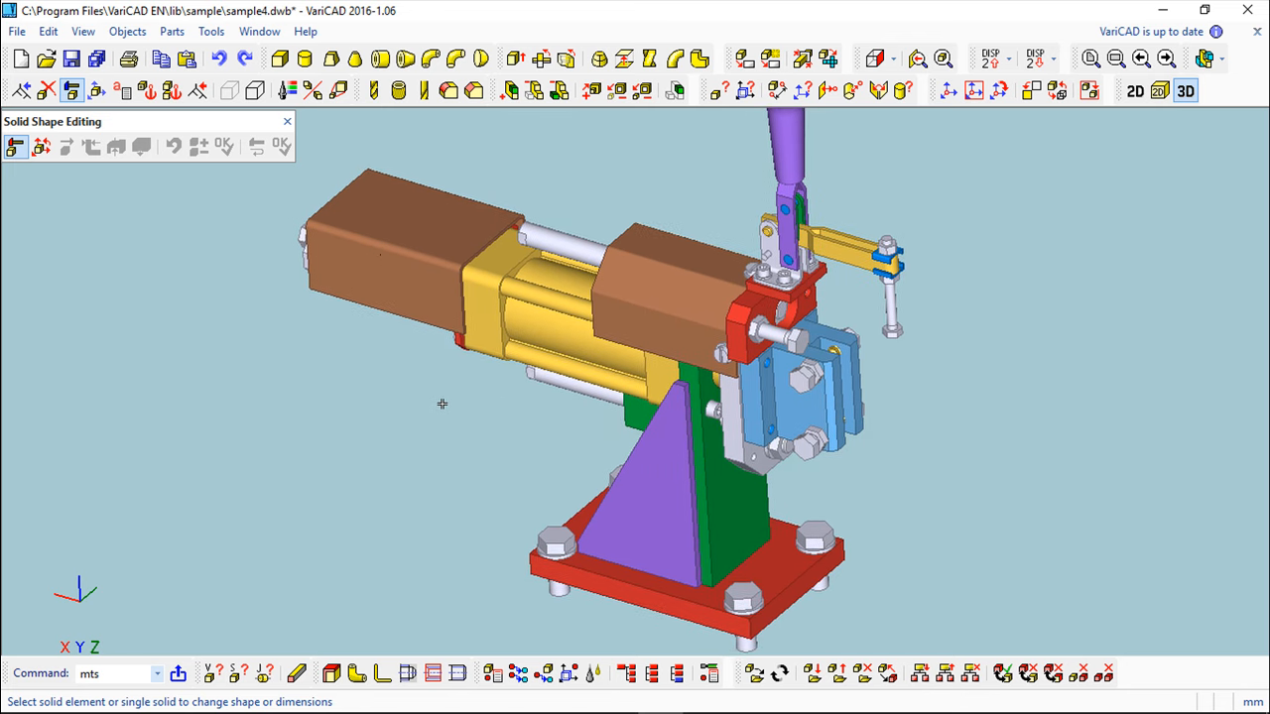